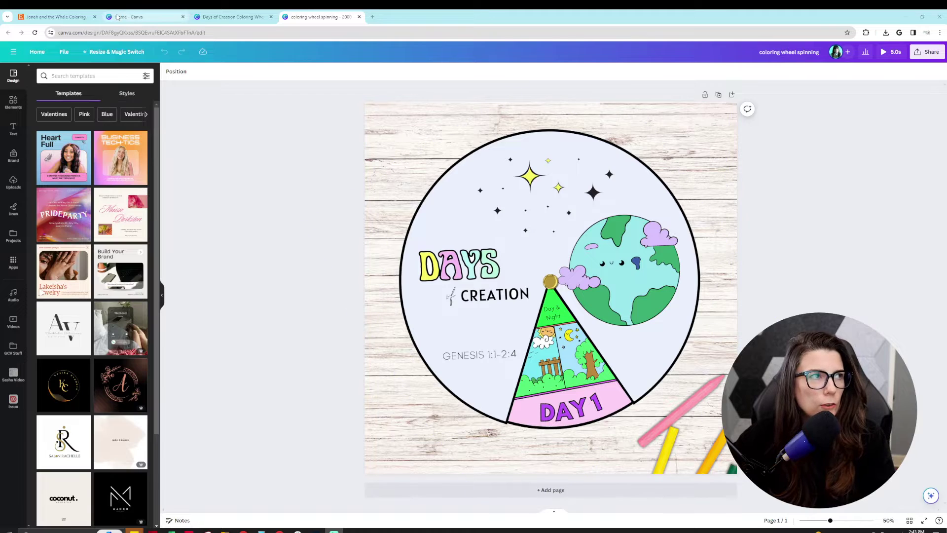
Play the Jonah and the Whale Etsy listing's spinning wheel video, then return to the Days of Creation design.
click(54, 16)
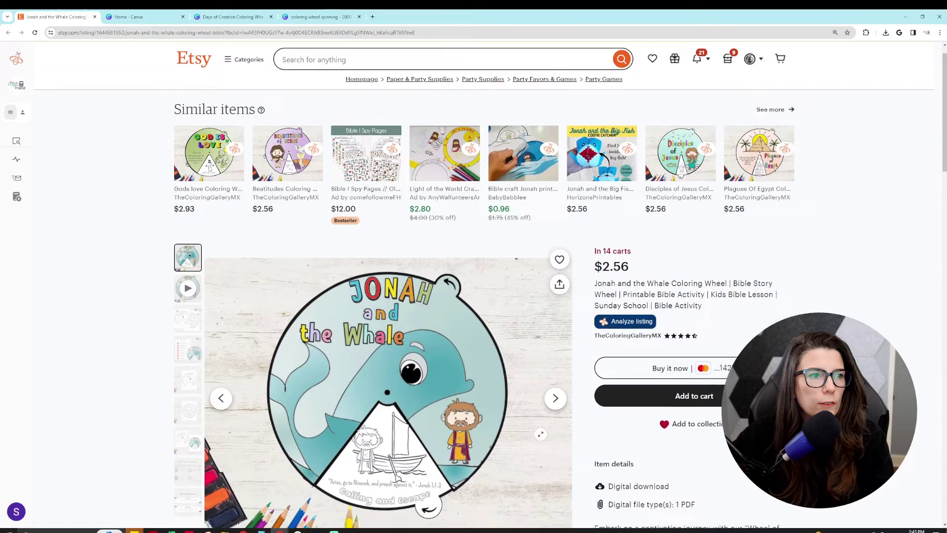
scroll(249, 246, down, 2)
click(188, 200)
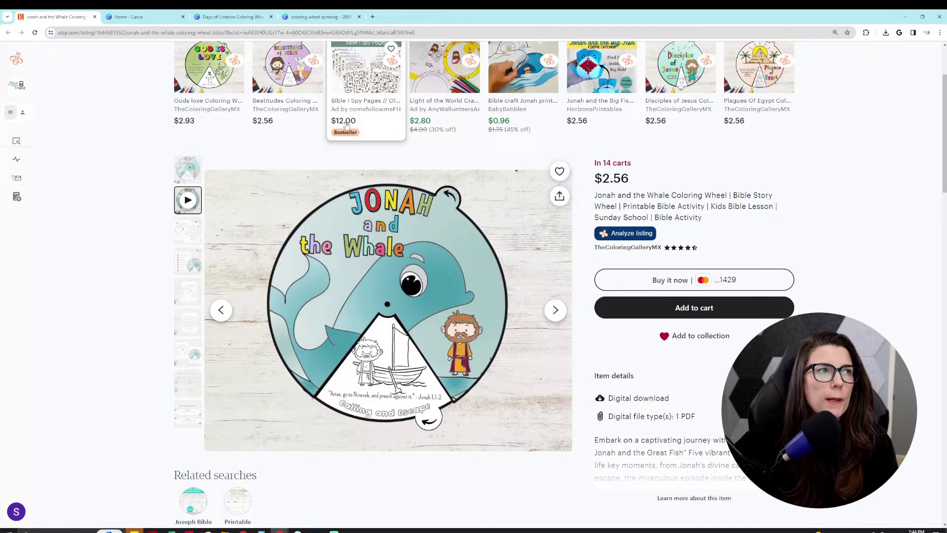
click(229, 17)
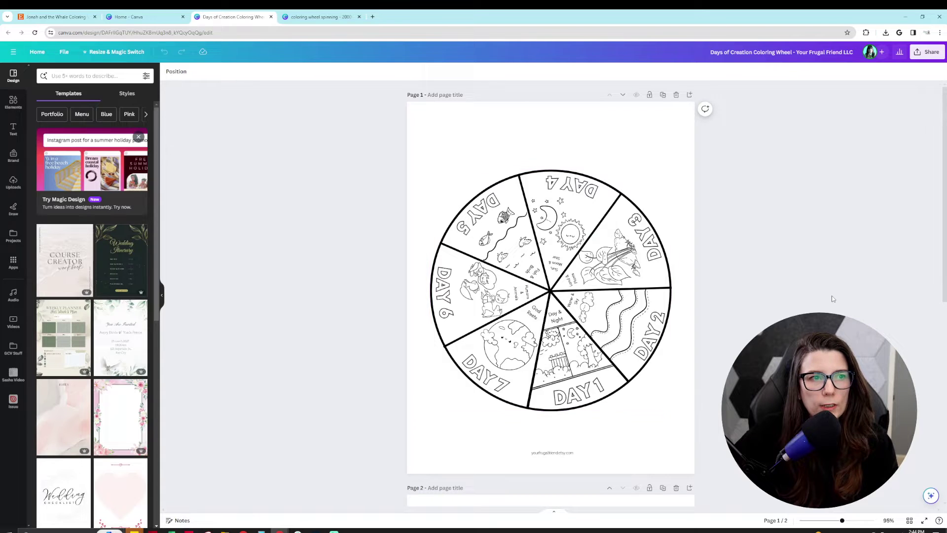
Scroll through the Days of Creation cover page, then switch to Photoshop showing 1.png.
scroll(833, 297, down, 8)
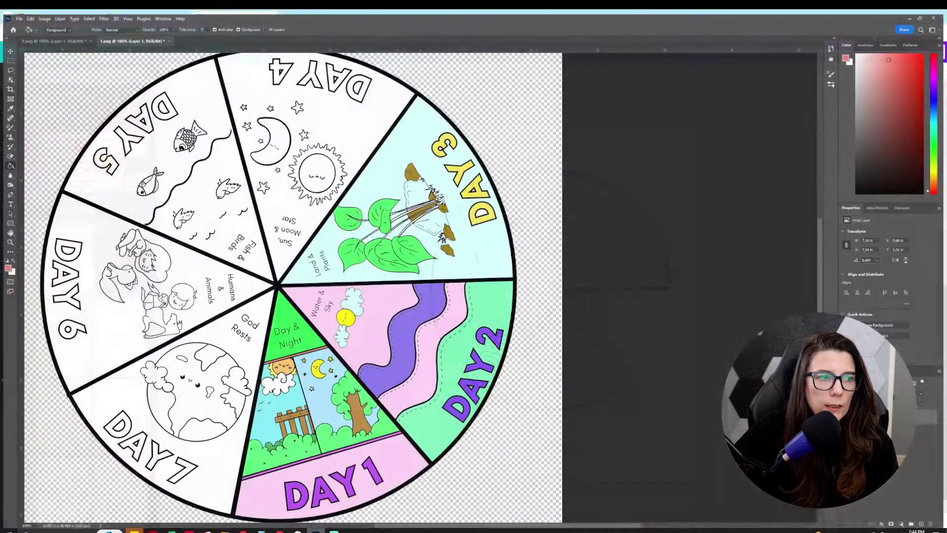
click(315, 531)
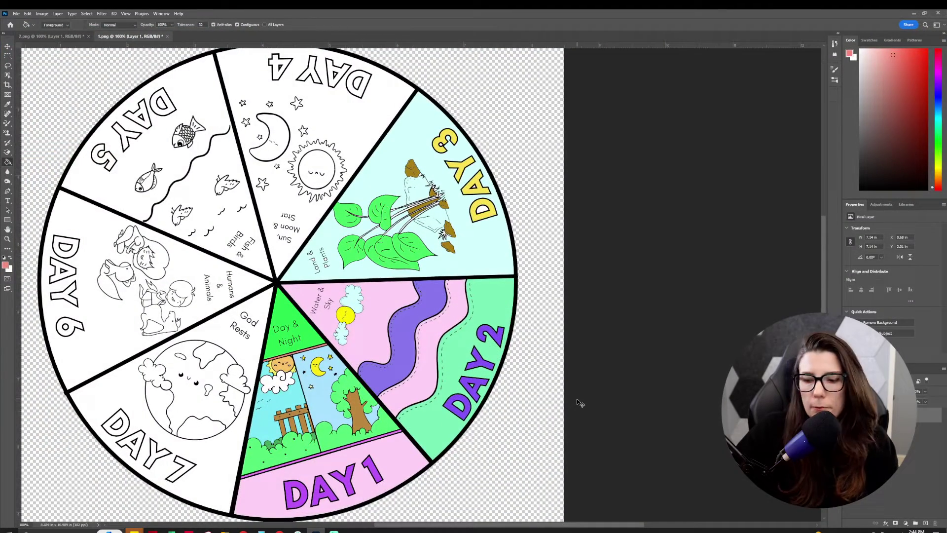
Zoom out on both 1.png and 2.png so each wheel image shows in full.
key(ctrl+minus)
click(95, 38)
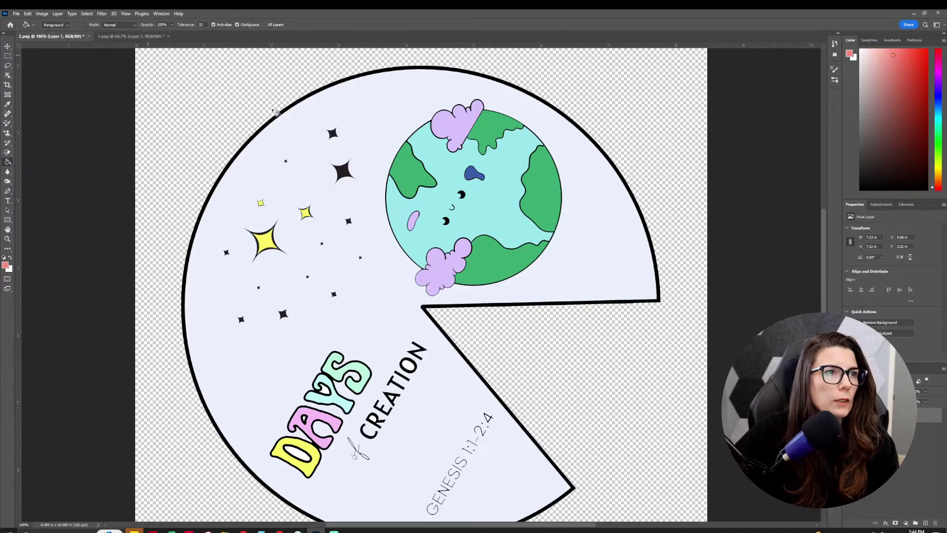
key(ctrl+minus)
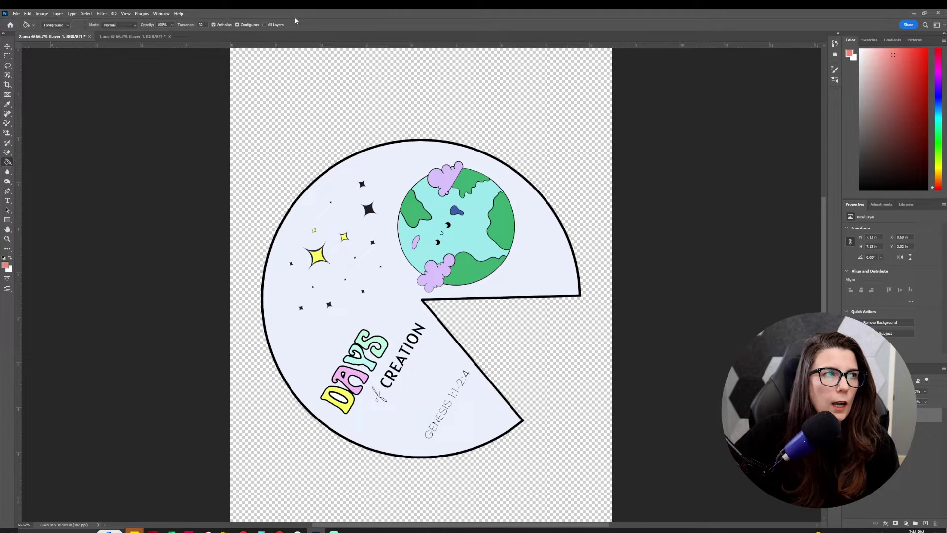
click(106, 37)
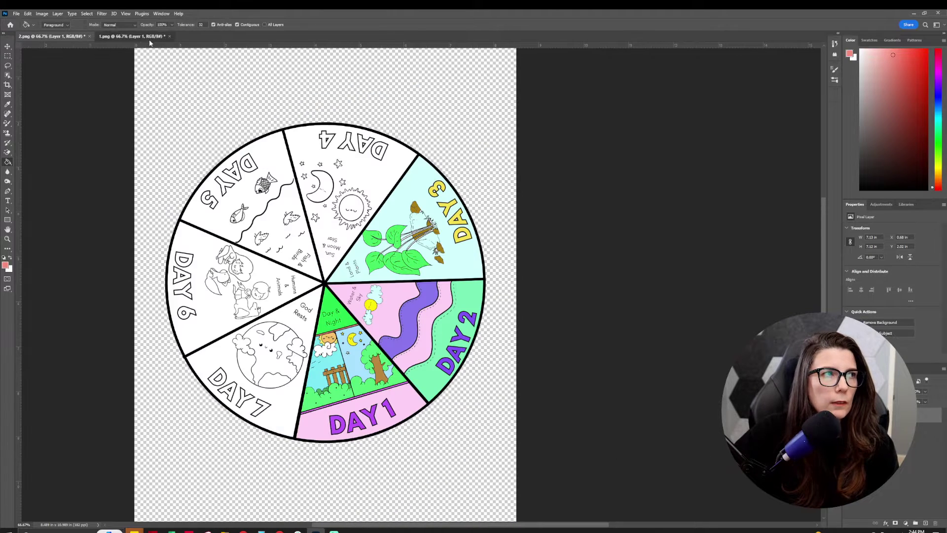
click(46, 35)
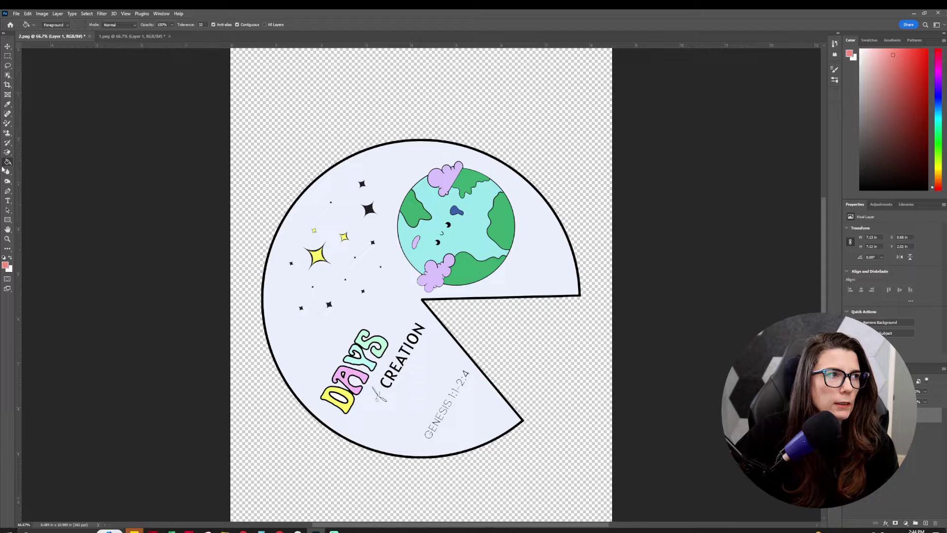
Select the Magic Eraser Tool and return to the coloured 1.png wheel.
click(8, 152)
click(58, 167)
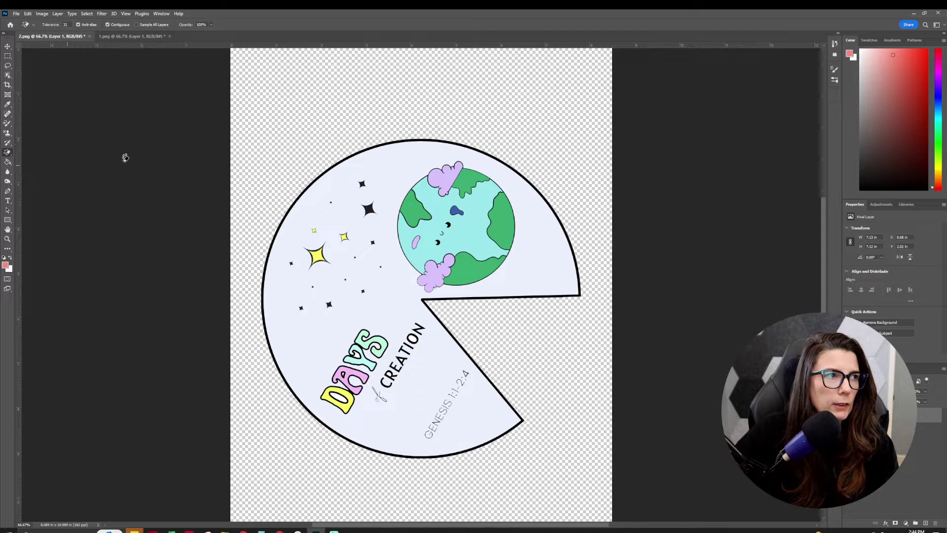
click(132, 36)
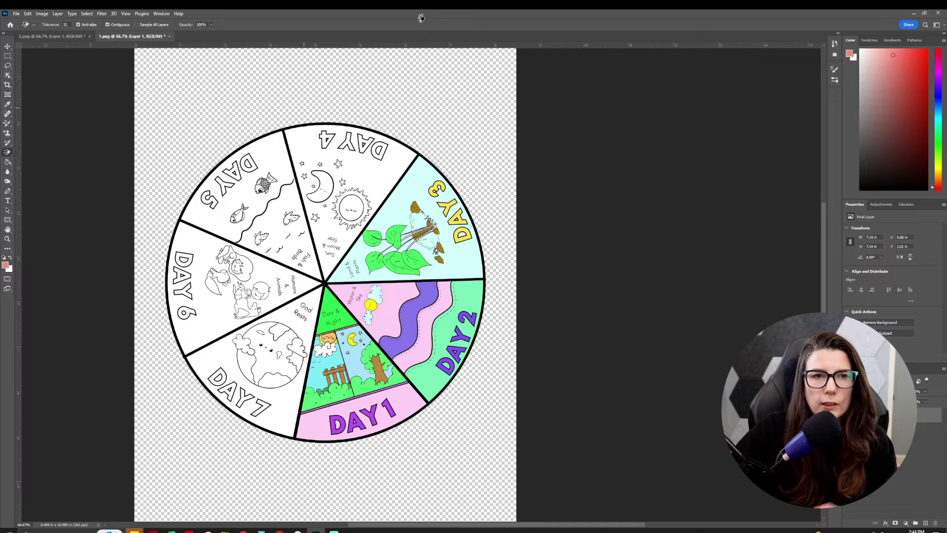
Go back to the 'coloring wheel spinning' design and add a blank second page.
click(914, 13)
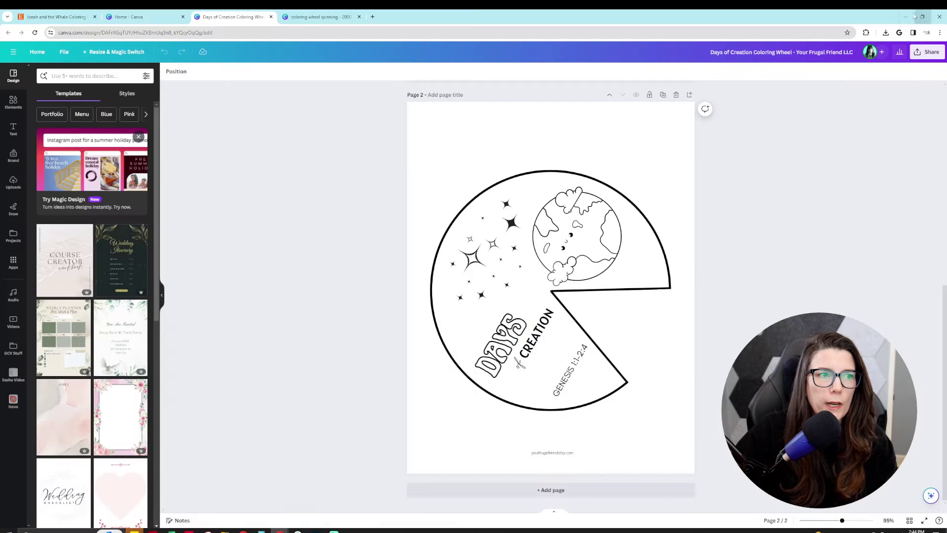
click(330, 13)
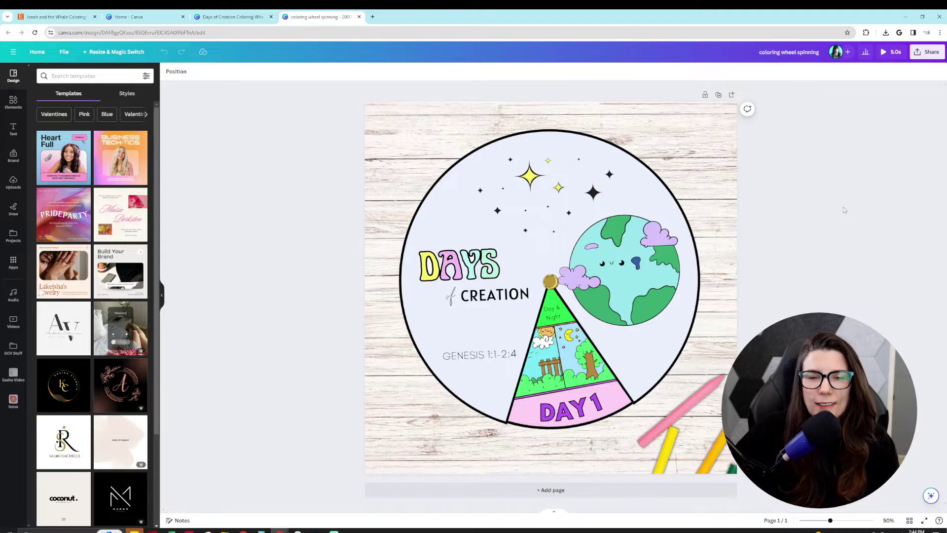
click(712, 491)
scroll(617, 394, down, 2)
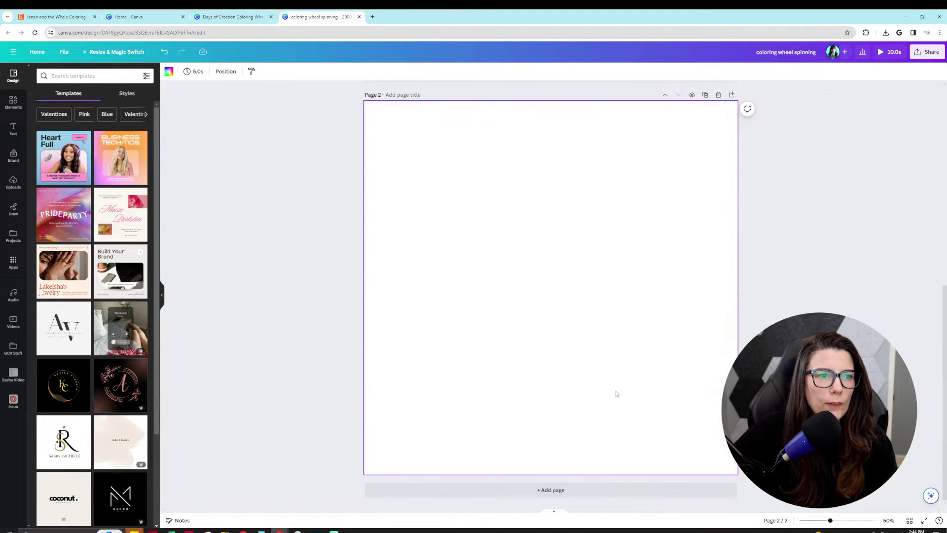
Add the wood texture from Elements and set it as page 2's background.
click(13, 102)
click(66, 132)
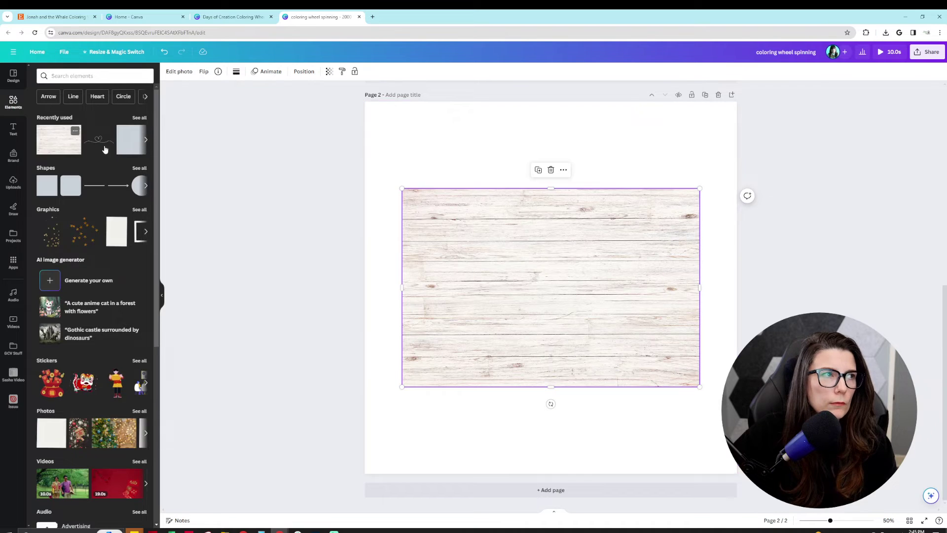
right_click(473, 252)
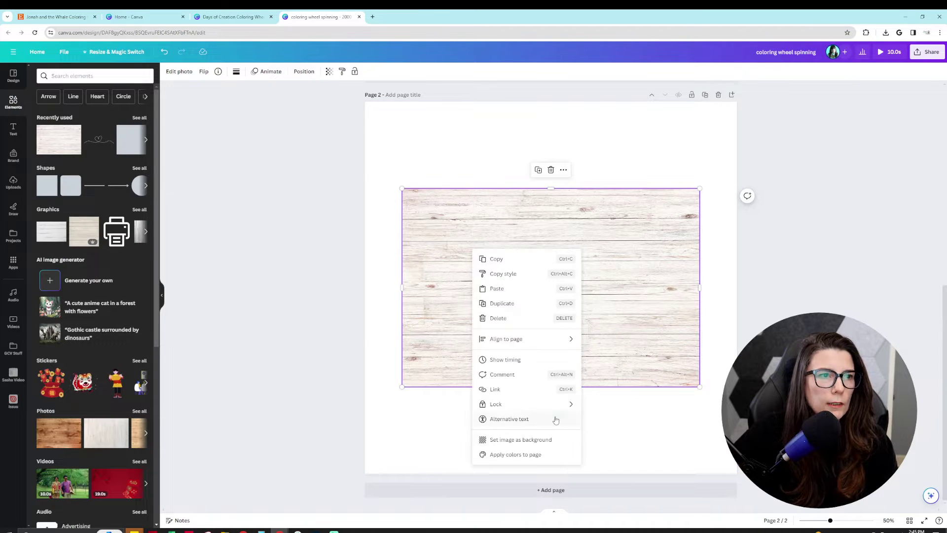
click(538, 439)
Paste the pencils image from page 1 onto page 2.
scroll(538, 439, up, 8)
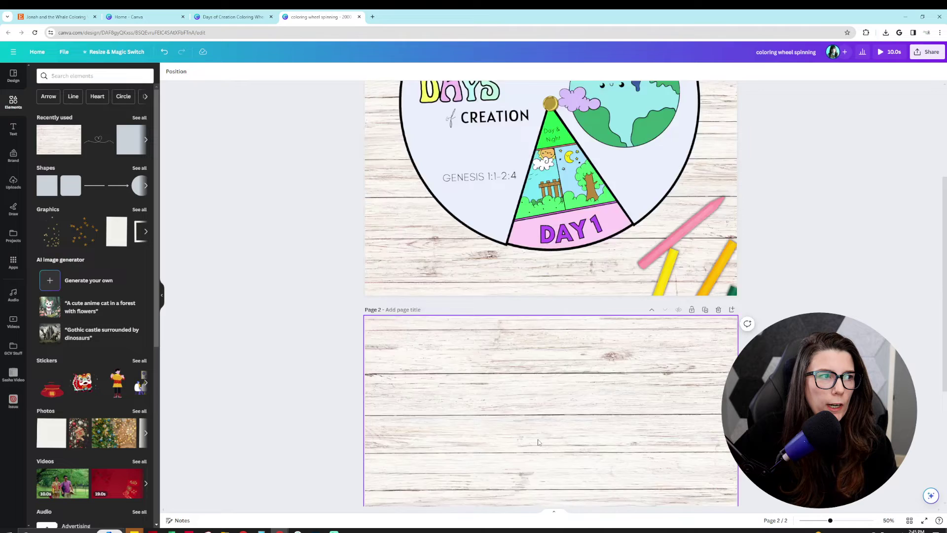
click(684, 440)
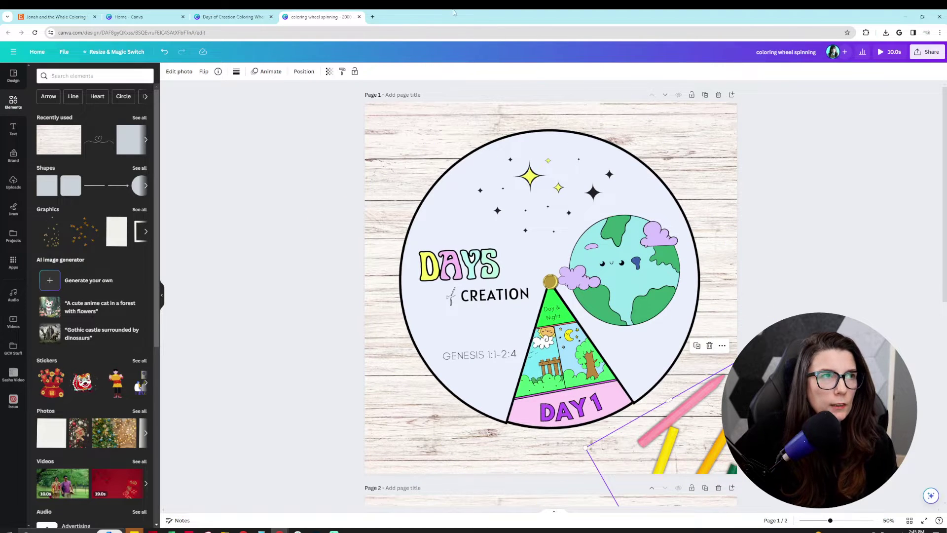
scroll(612, 332, down, 4)
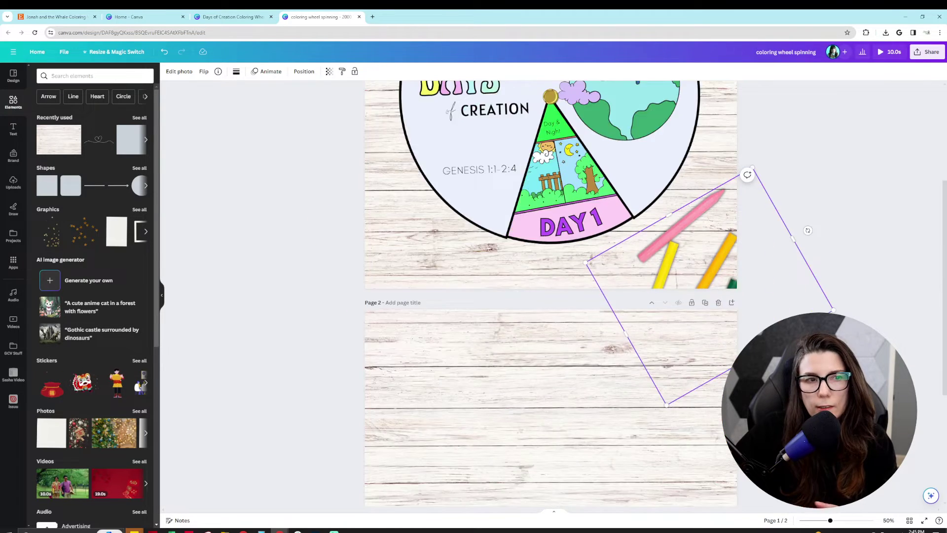
scroll(719, 428, down, 5)
key(ctrl+v)
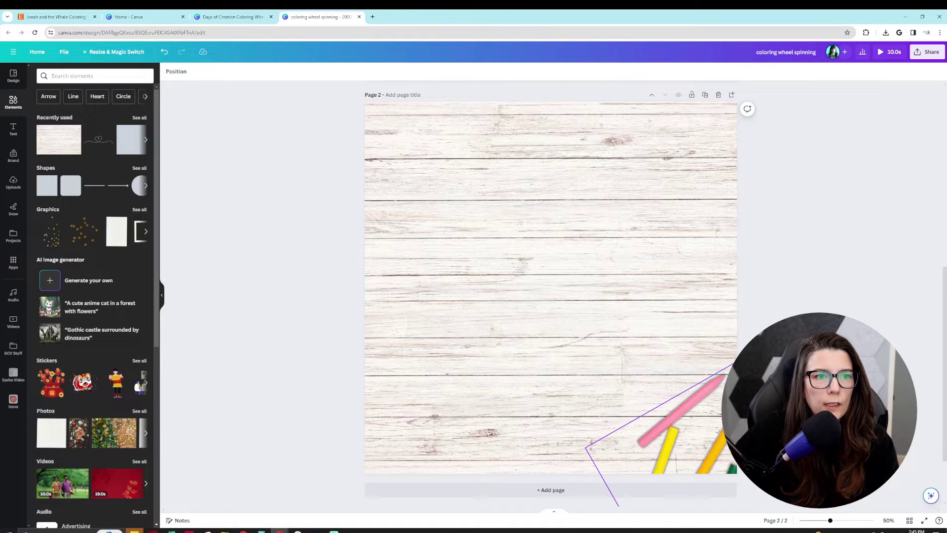
Lock the pencils image in place in page 2's bottom-right corner.
right_click(716, 429)
click(687, 393)
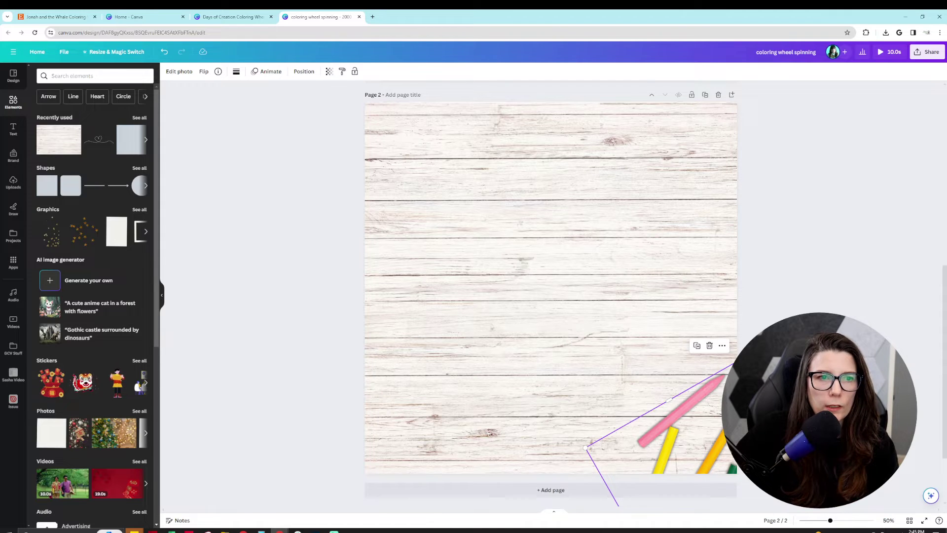
right_click(709, 424)
mouse_move(730, 464)
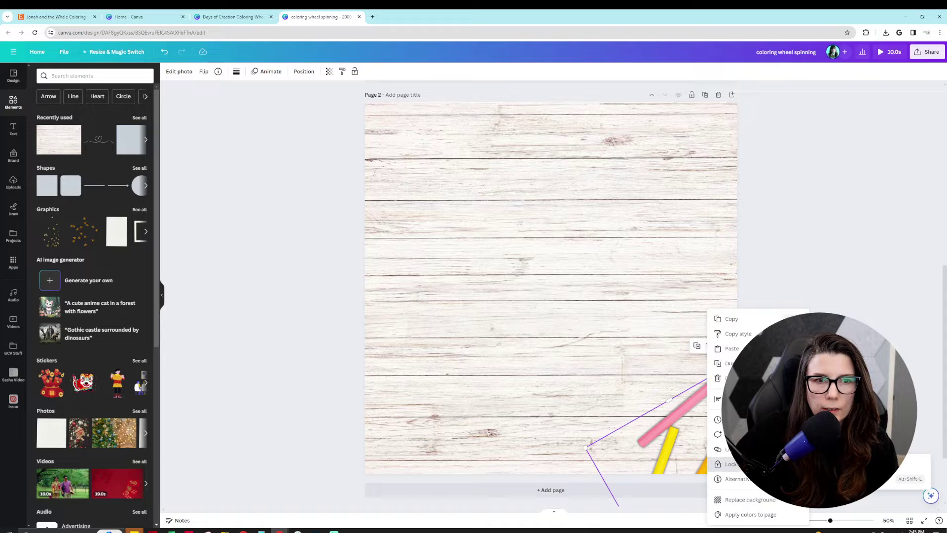
key(alt+shift+l)
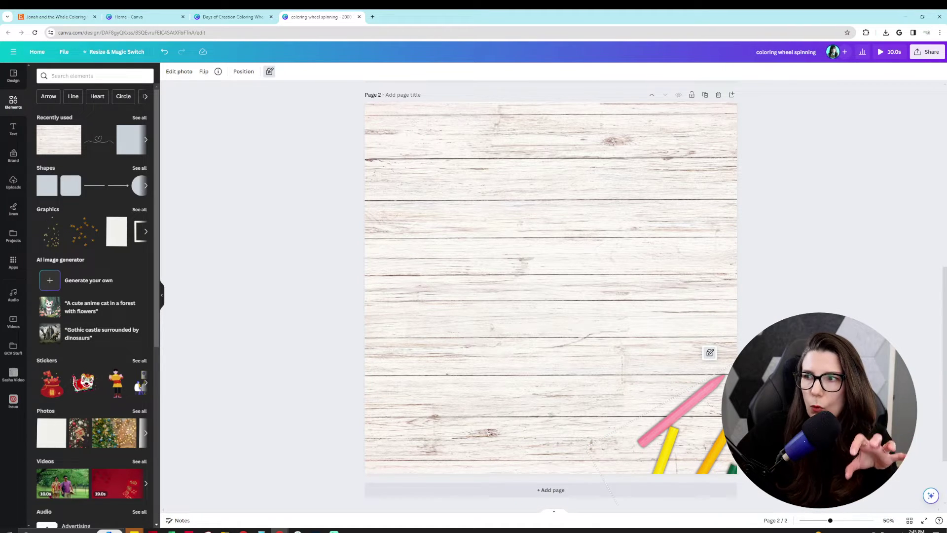
scroll(813, 232, up, 8)
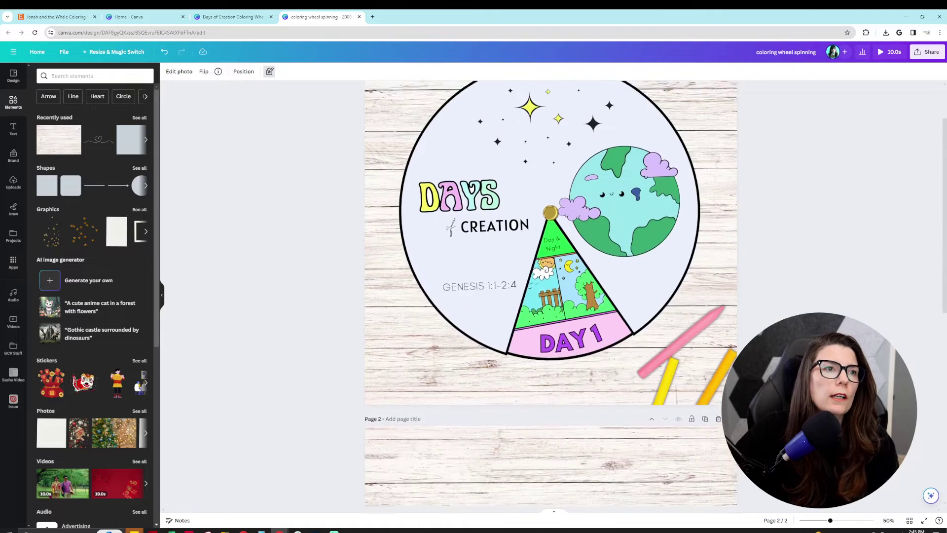
scroll(829, 237, down, 8)
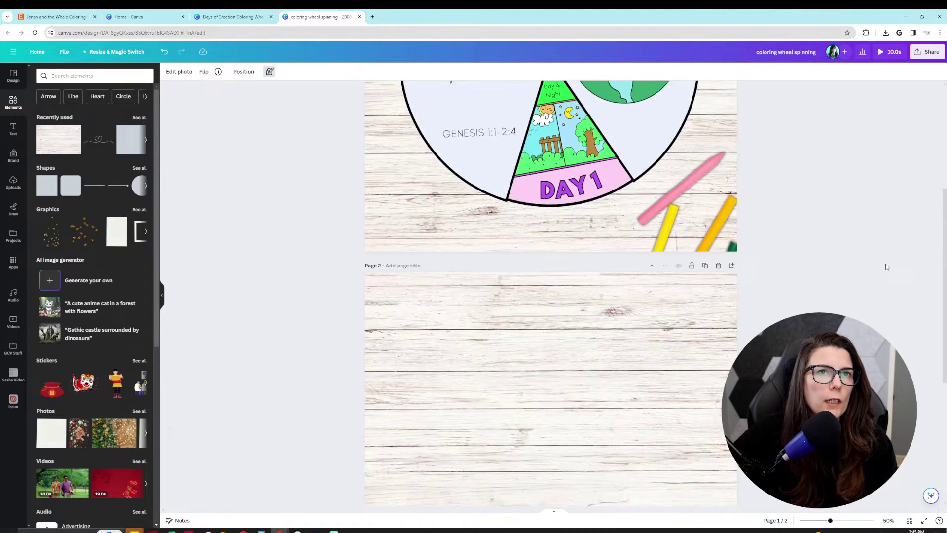
Add the full days wheel and the cut-out cover wheel from Uploads to page 2.
click(885, 33)
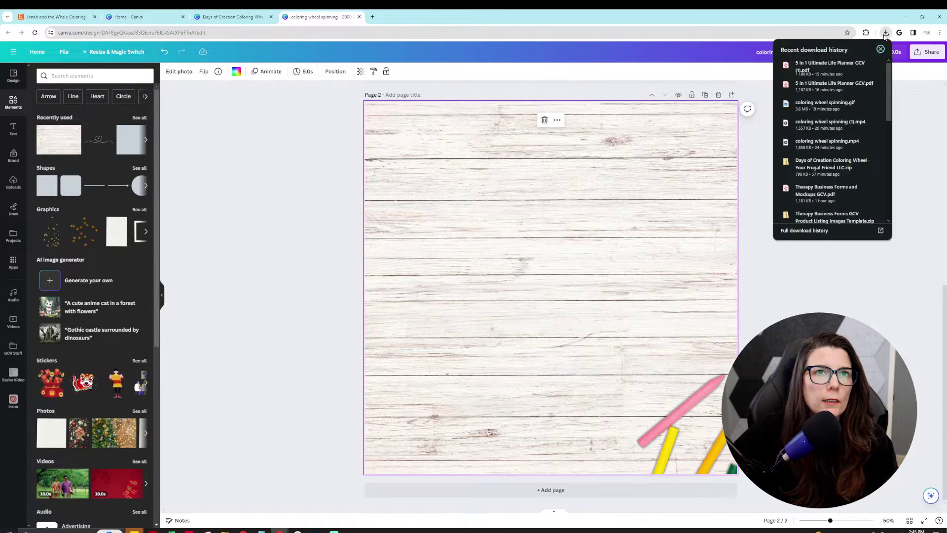
click(923, 121)
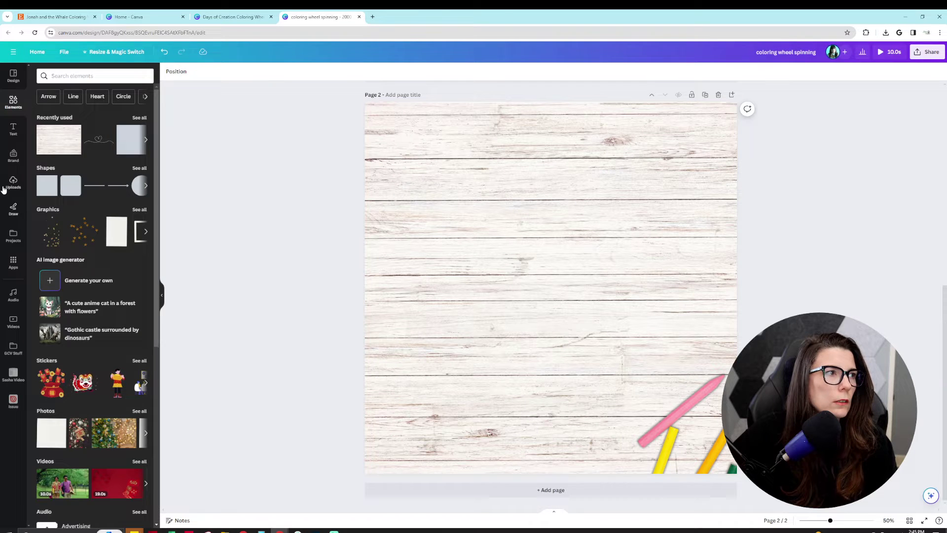
click(12, 184)
click(64, 170)
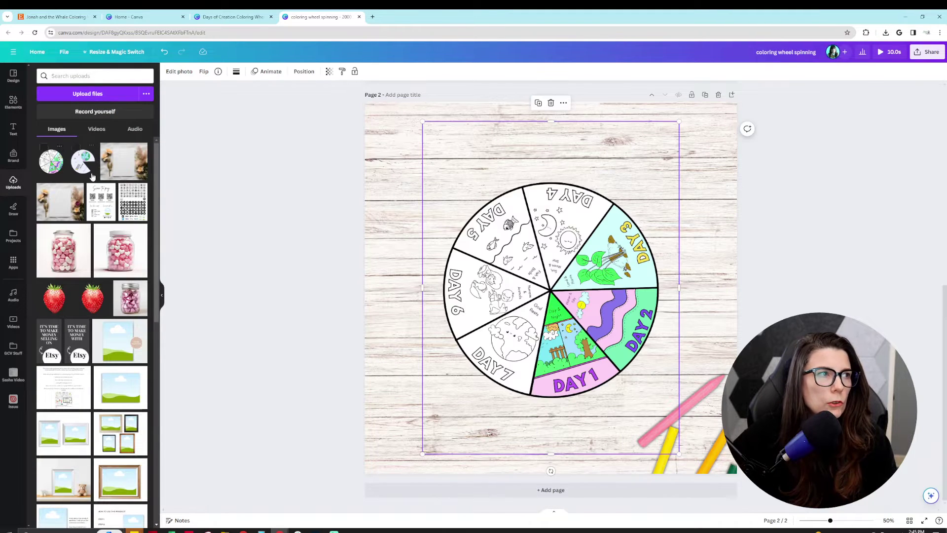
click(83, 170)
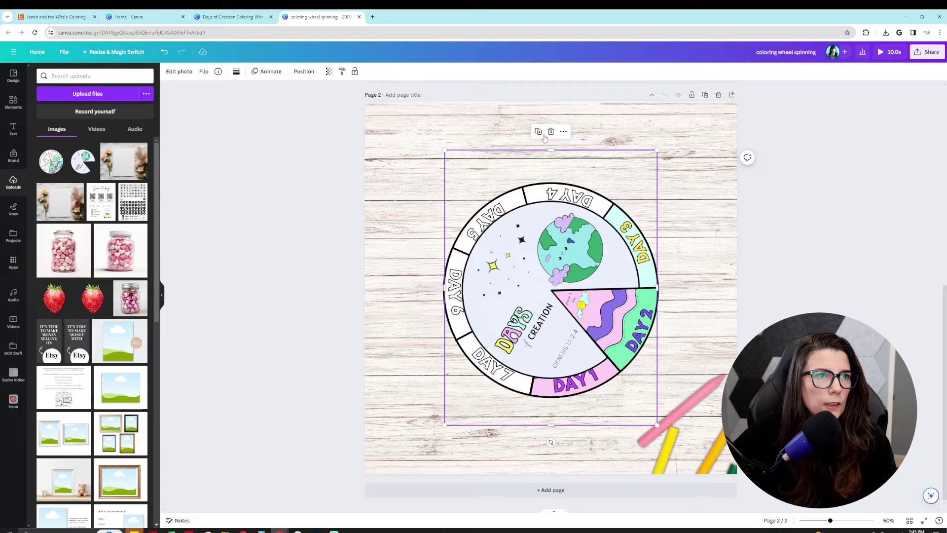
Crop the edges of both wheel images and place the days wheel beside the cover.
drag(551, 151, 550, 176)
drag(551, 426, 661, 390)
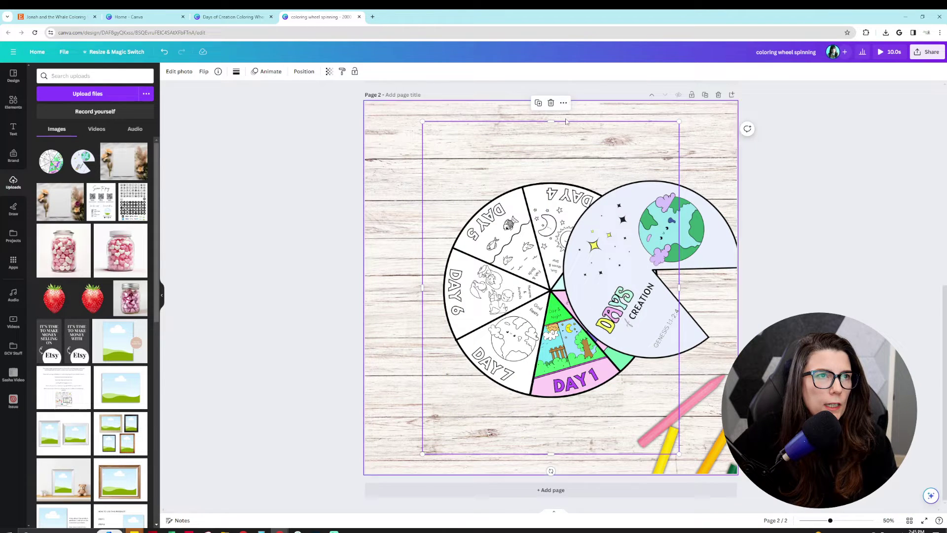
drag(560, 121, 561, 162)
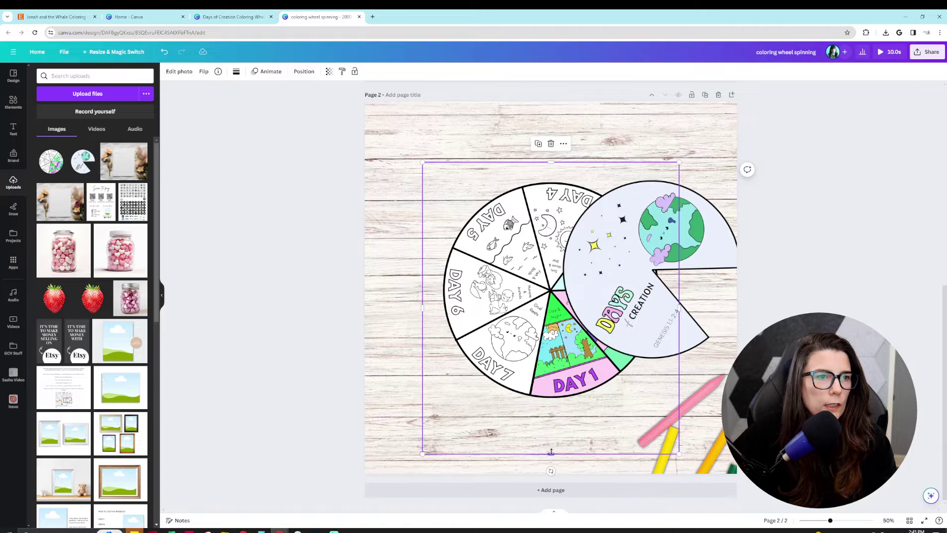
drag(551, 452, 552, 411)
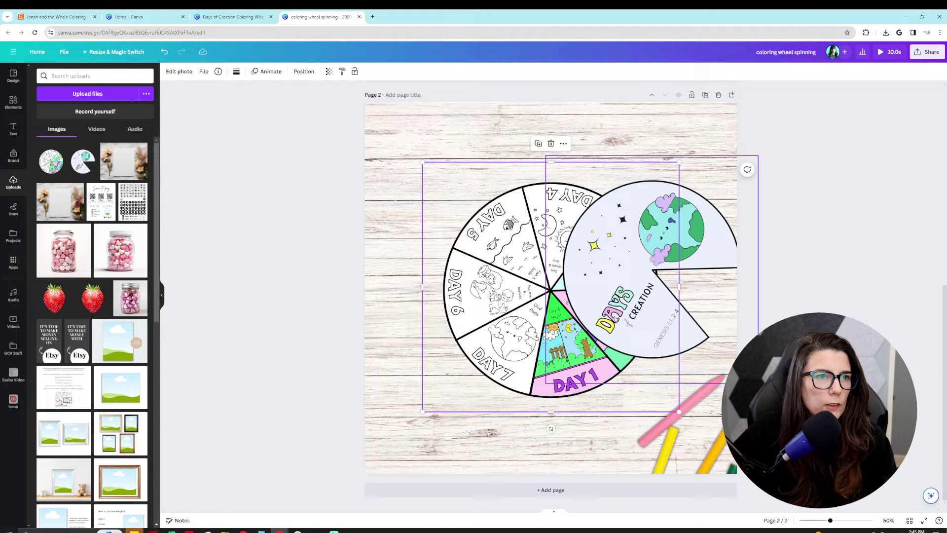
drag(617, 321, 551, 340)
Move and enlarge the cover wheel so it sits exactly over the days wheel.
click(683, 158)
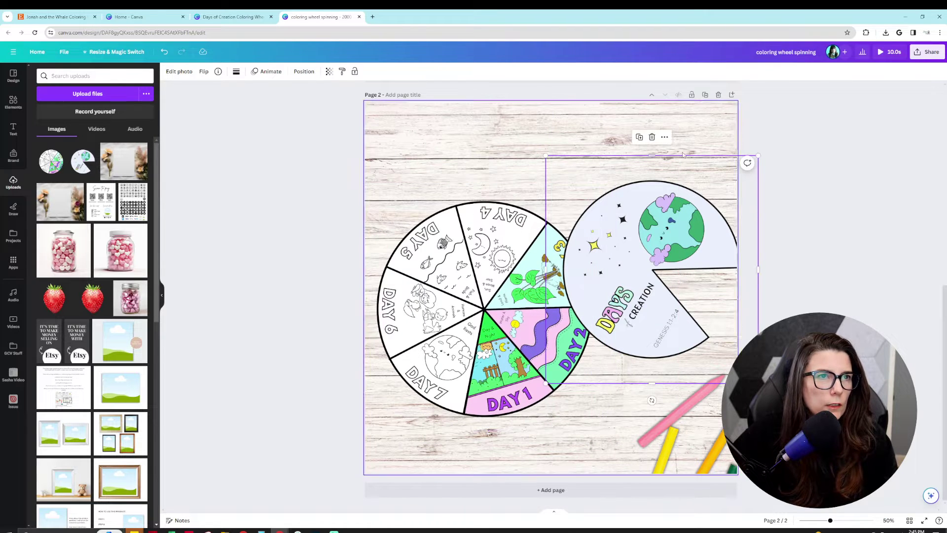
drag(682, 155, 673, 181)
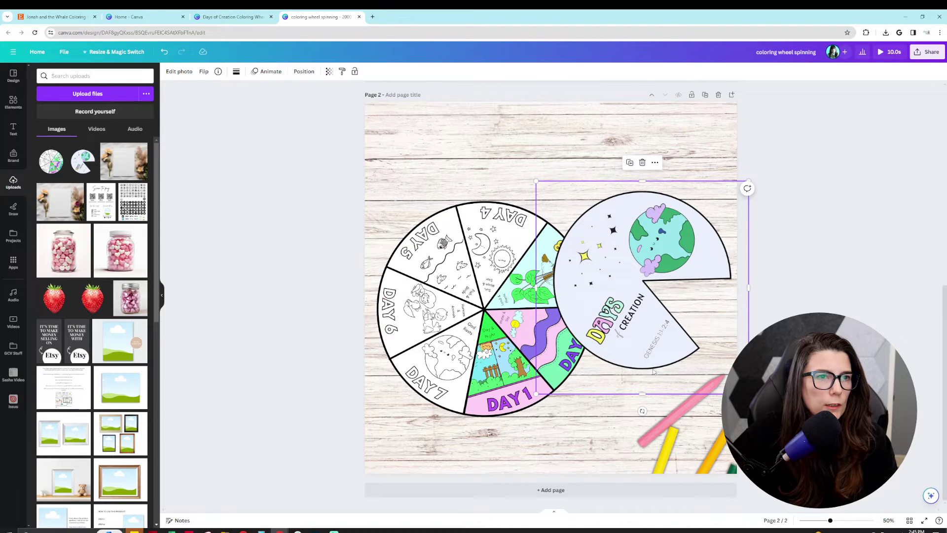
drag(580, 315, 411, 329)
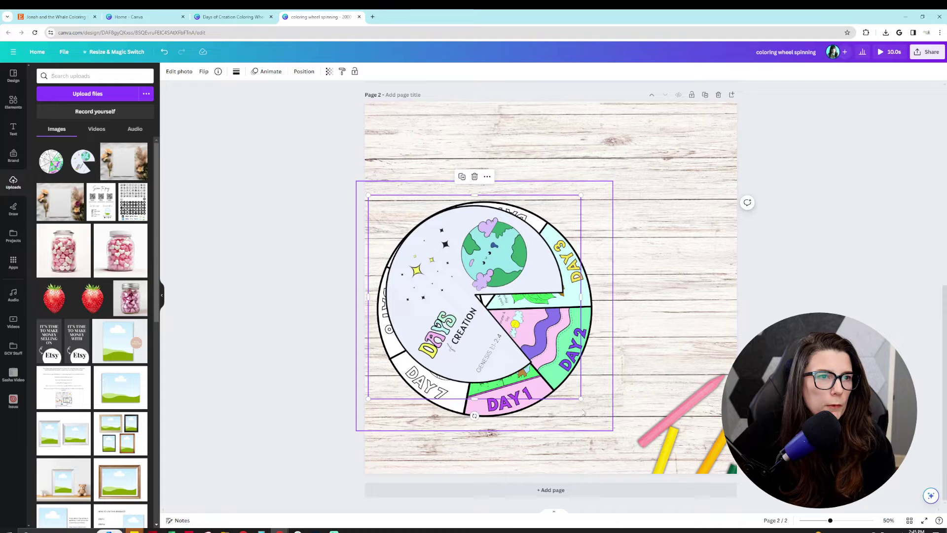
drag(581, 398, 624, 439)
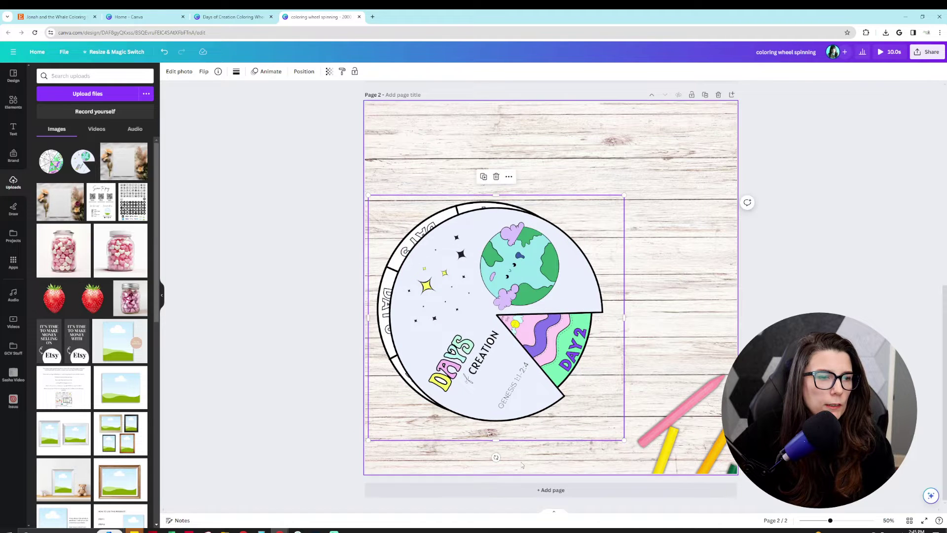
drag(489, 356, 479, 349)
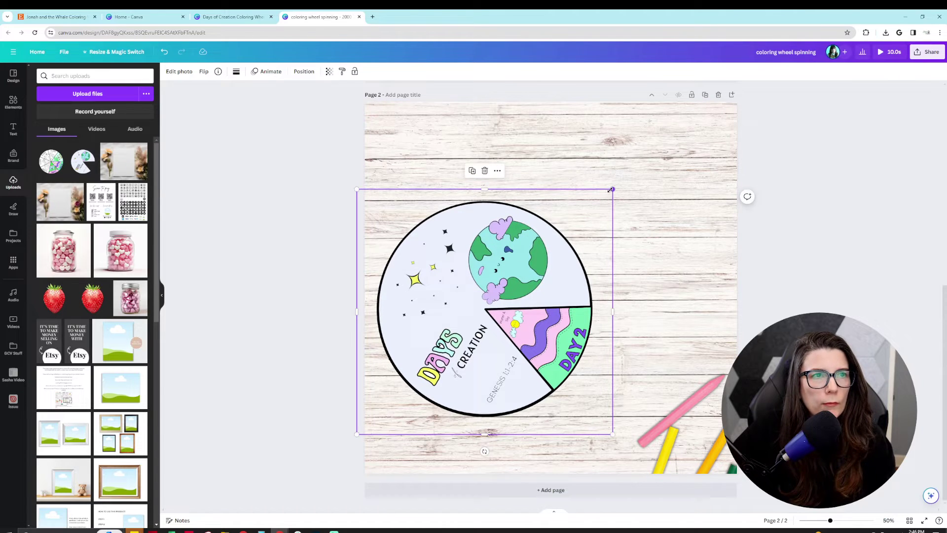
Try small size and position tweaks on the wheel, then undo them.
drag(611, 189, 618, 184)
drag(562, 240, 561, 243)
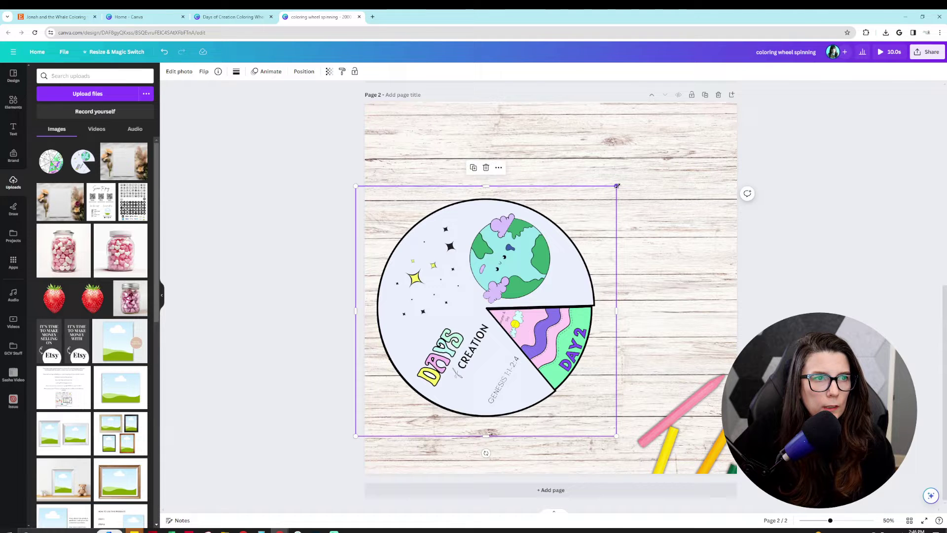
drag(617, 185, 618, 187)
drag(506, 285, 504, 292)
key(ctrl+z)
key(ctrl+z)
key(ctrl+z)
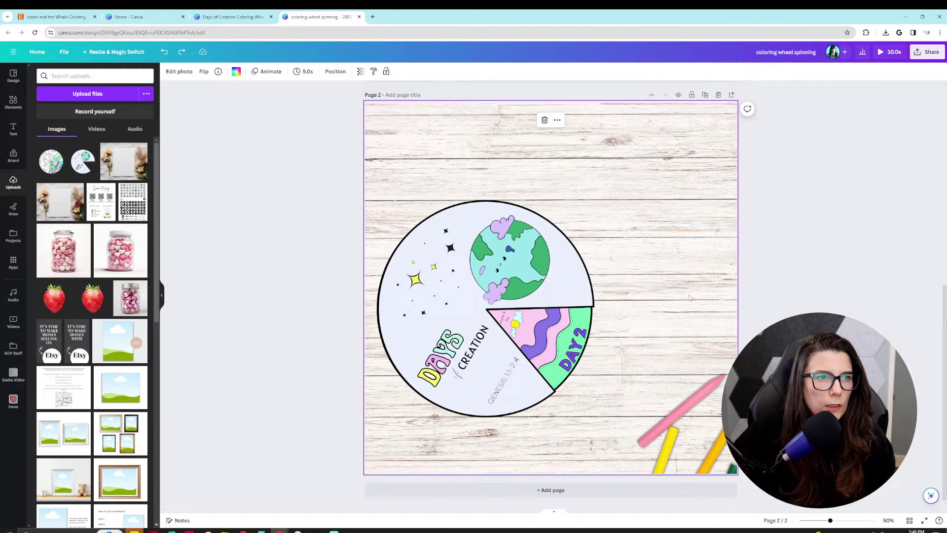
Rotate the grouped wheel to about 55° and enlarge it to fill most of page 2.
drag(485, 452, 300, 413)
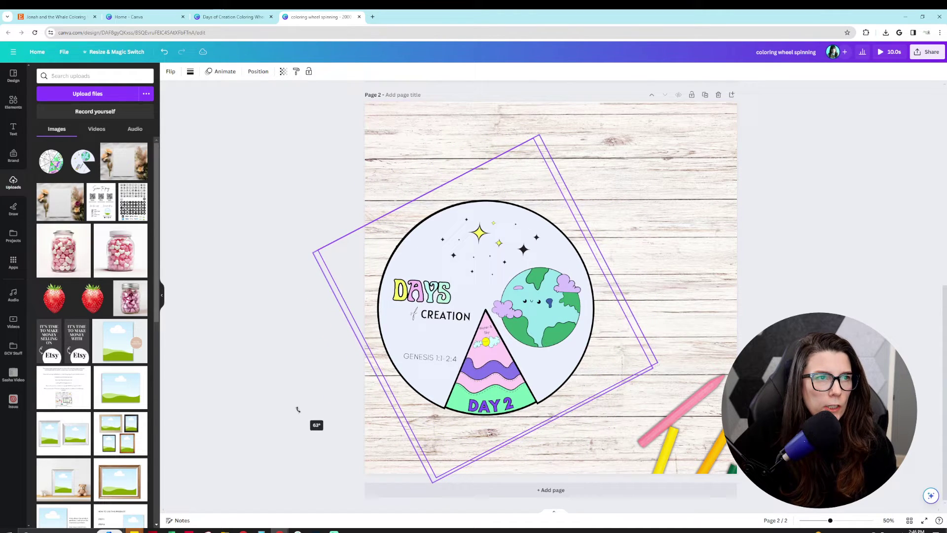
drag(357, 375, 359, 377)
drag(536, 134, 726, 27)
drag(560, 232, 603, 260)
Unlock the gold brad pin on page 1 and place a copy at the centre of page 2's wheel.
click(864, 255)
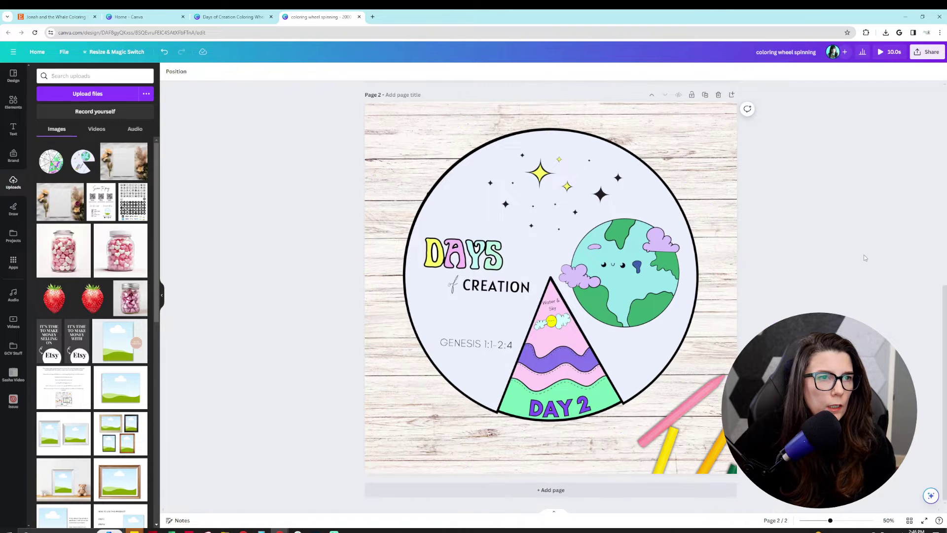
scroll(864, 257, up, 6)
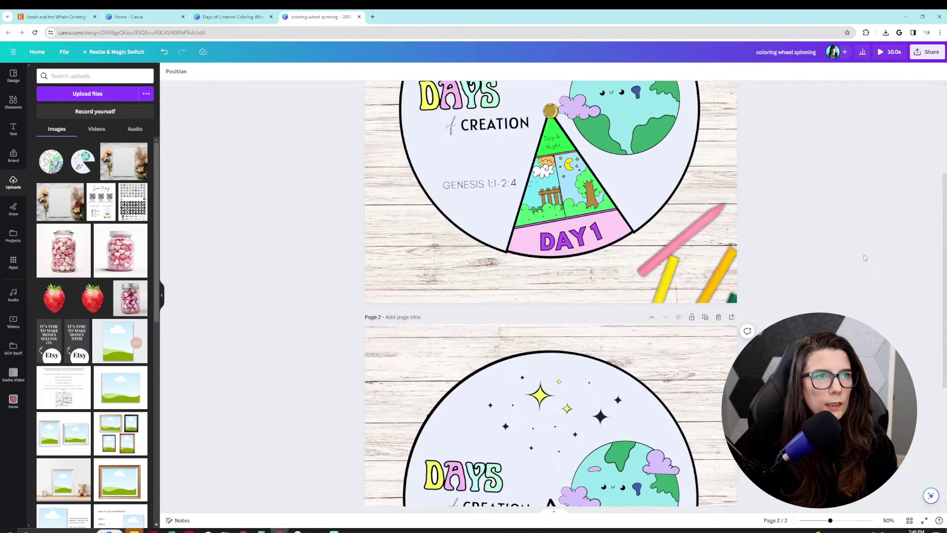
click(787, 285)
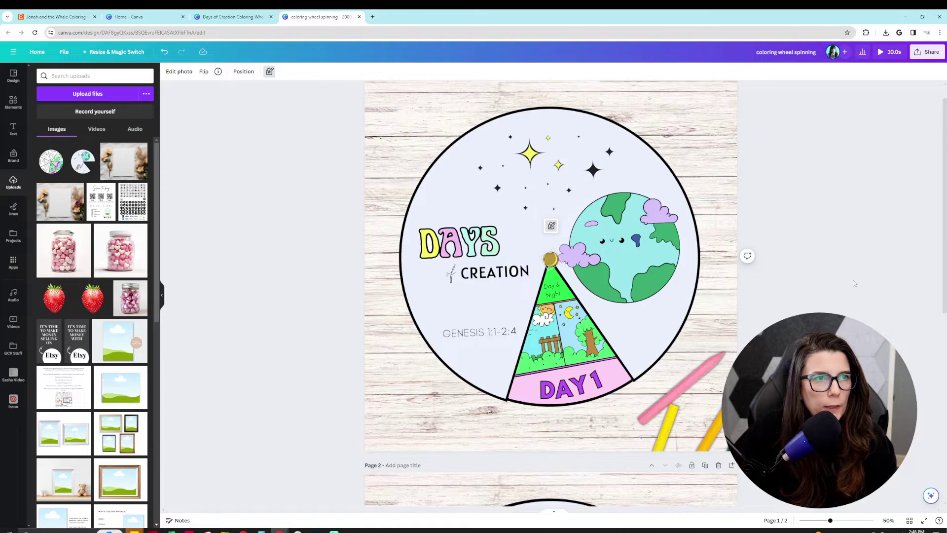
click(551, 226)
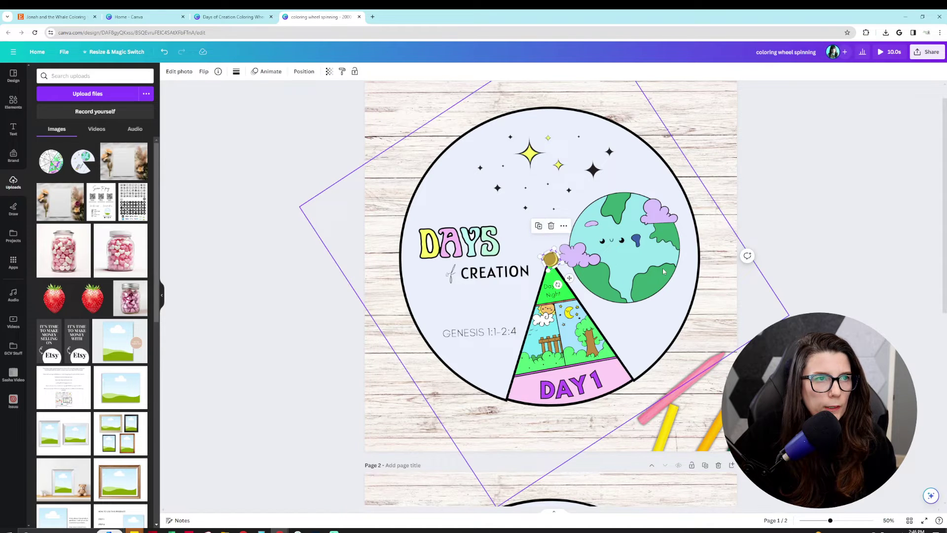
click(823, 251)
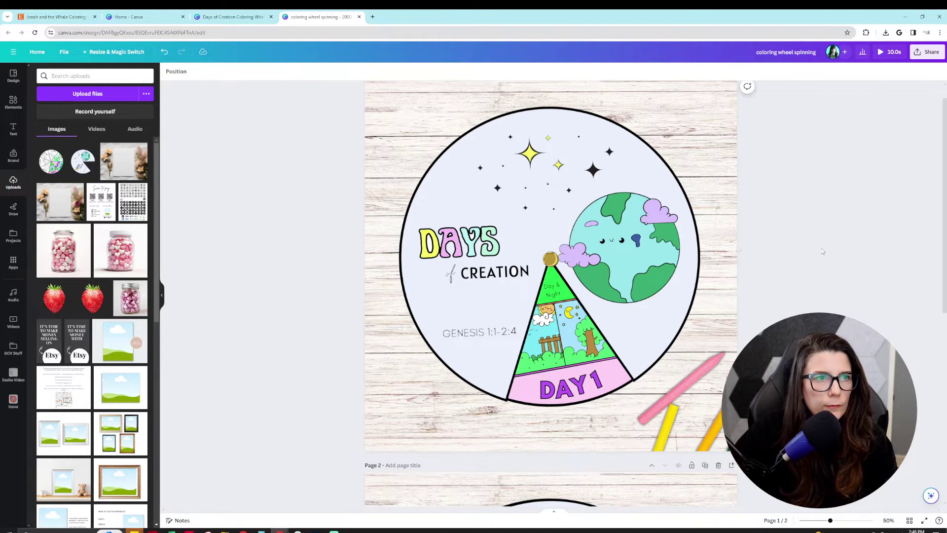
scroll(822, 251, down, 5)
scroll(823, 252, down, 3)
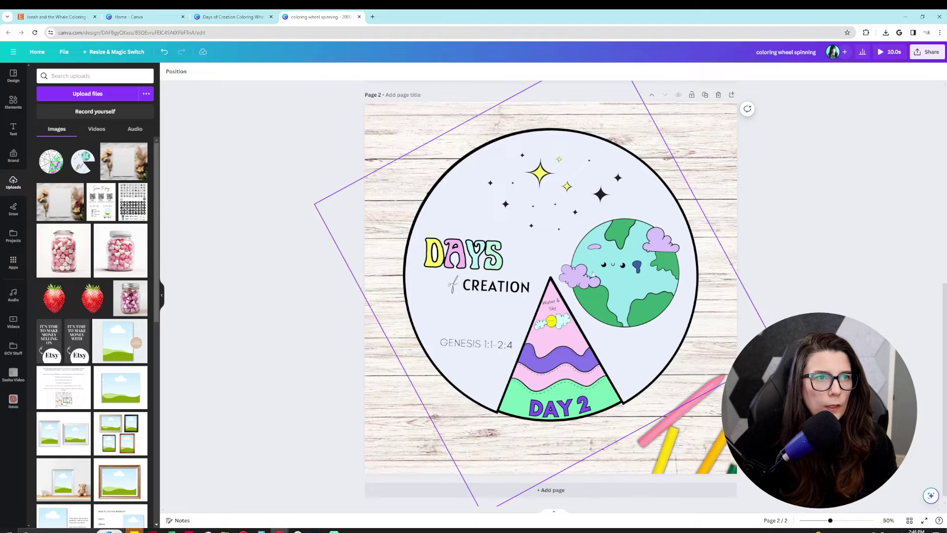
click(539, 286)
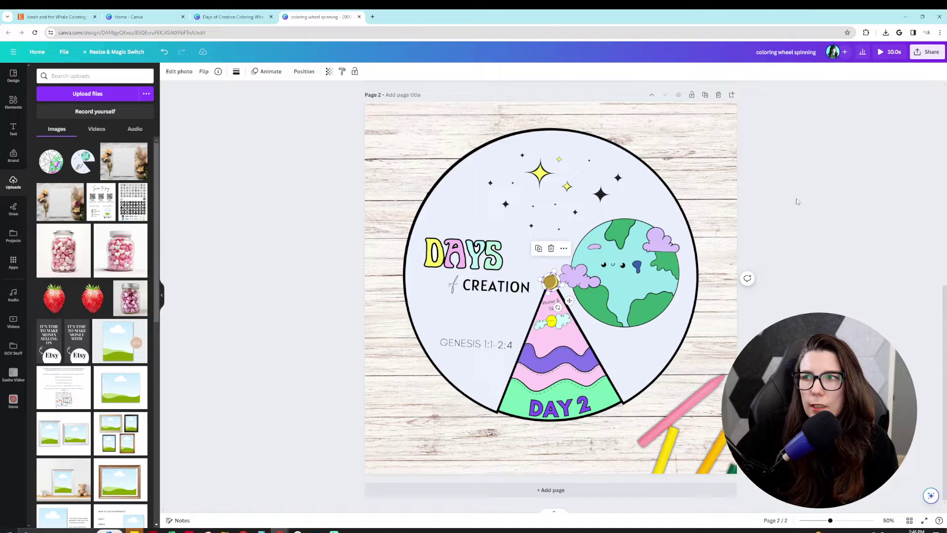
Lock only the brad pin's position.
right_click(551, 285)
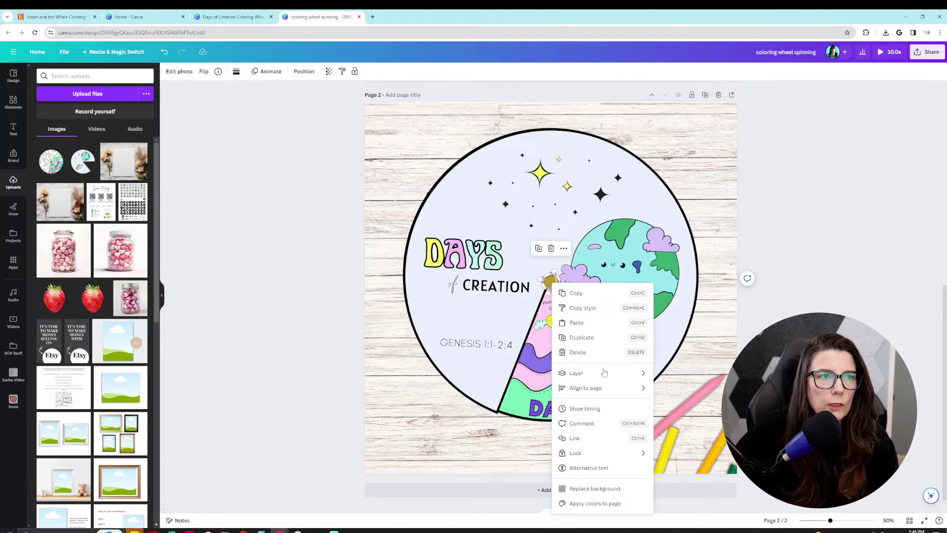
mouse_move(602, 458)
click(712, 469)
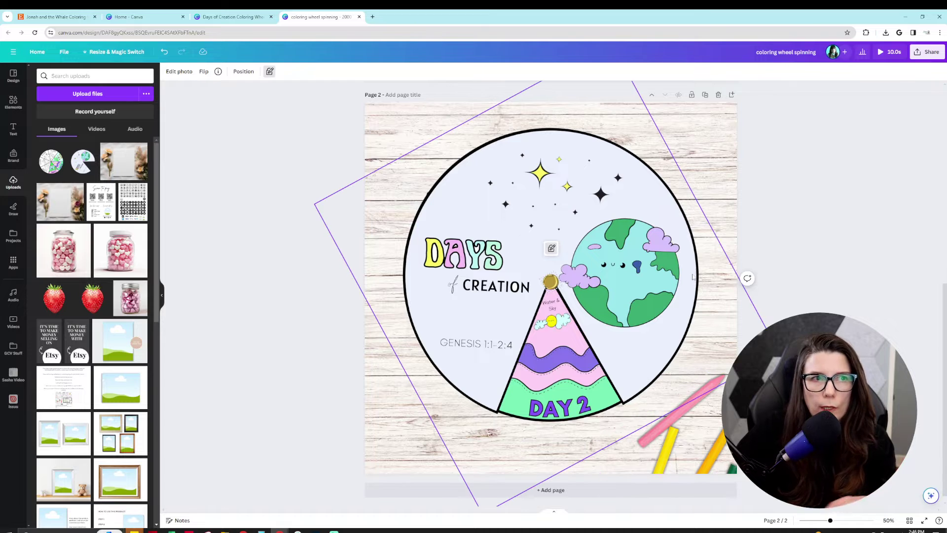
Lock only the position of the top cover wheel via the Layers list.
click(673, 211)
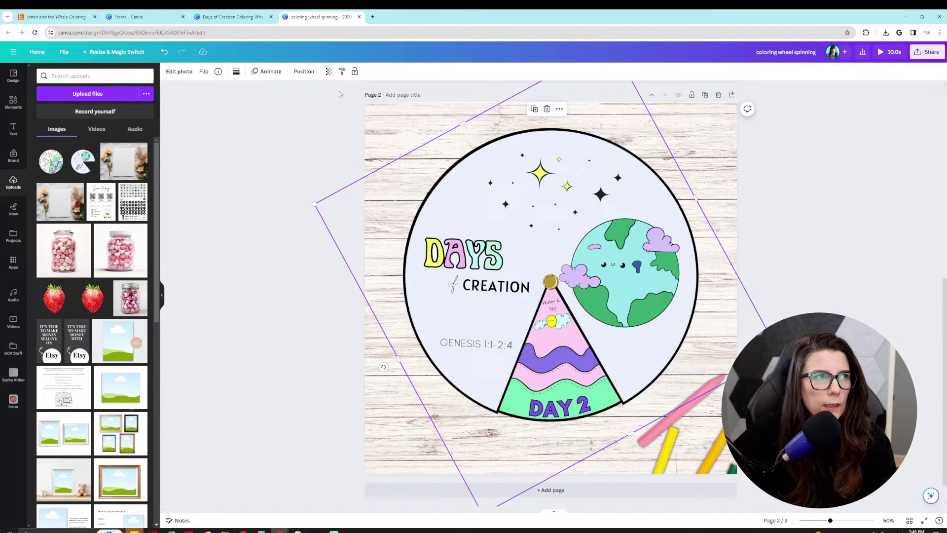
click(305, 72)
click(125, 73)
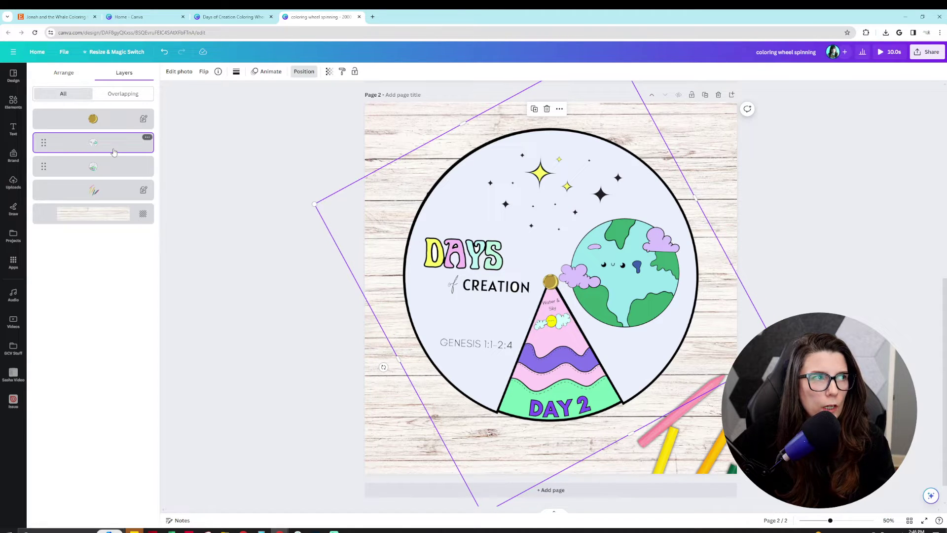
right_click(568, 250)
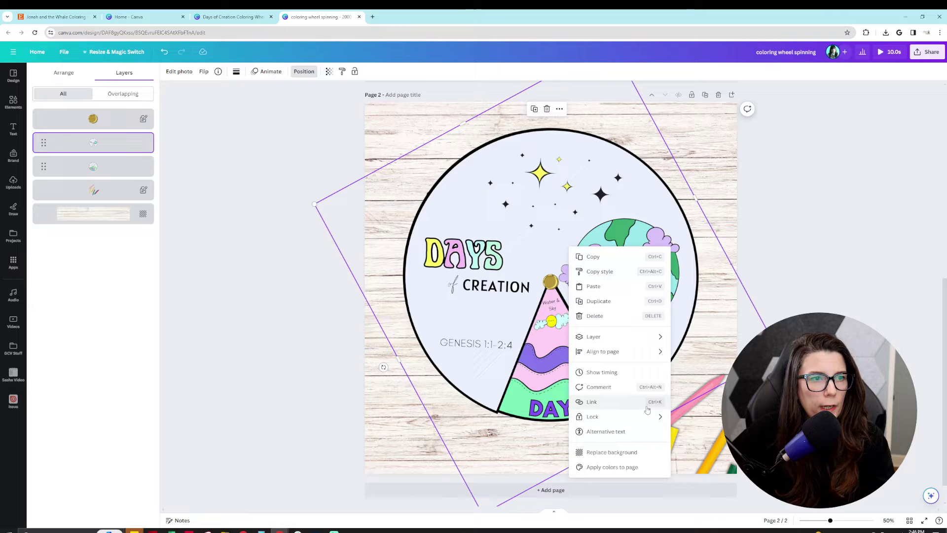
mouse_move(642, 421)
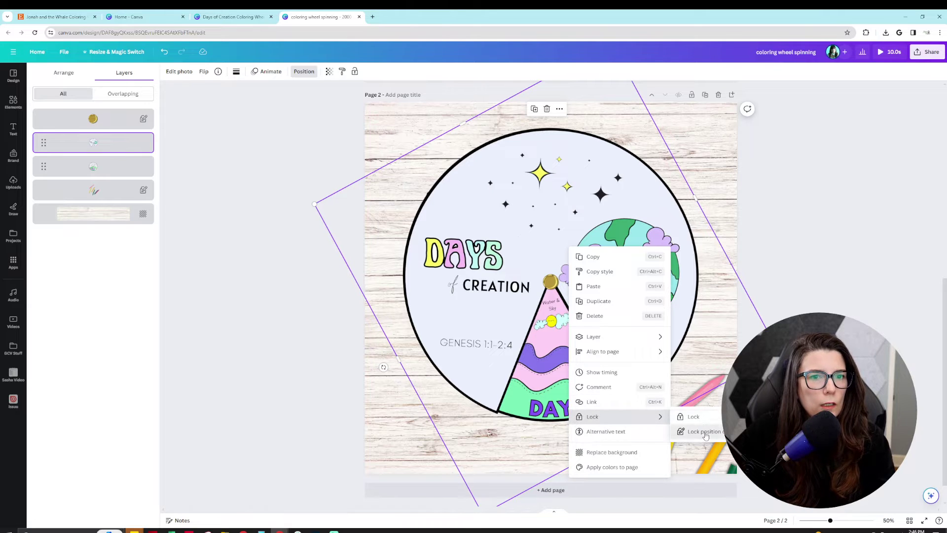
click(704, 433)
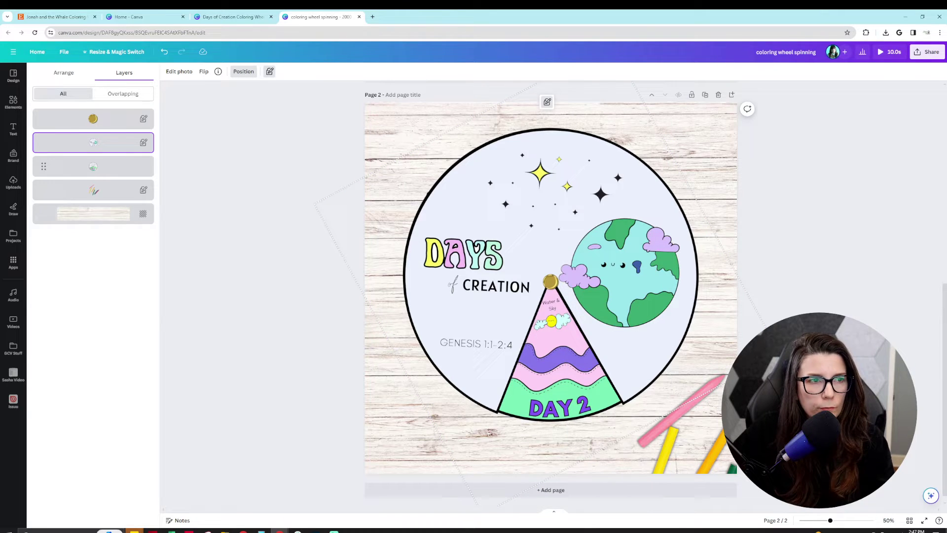
Select the days wheel layer, then rotate and shift it under the cover to test the spin.
click(92, 168)
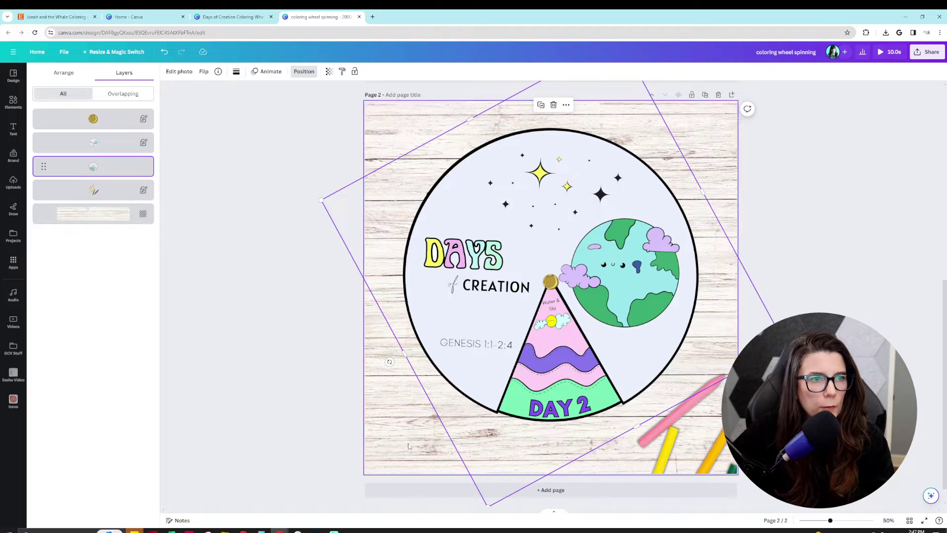
drag(389, 361, 321, 346)
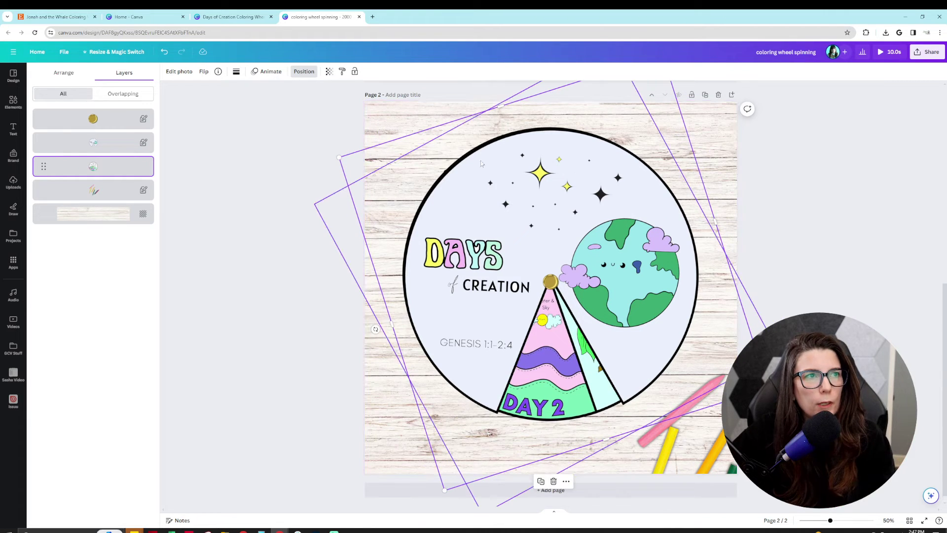
drag(376, 329, 491, 230)
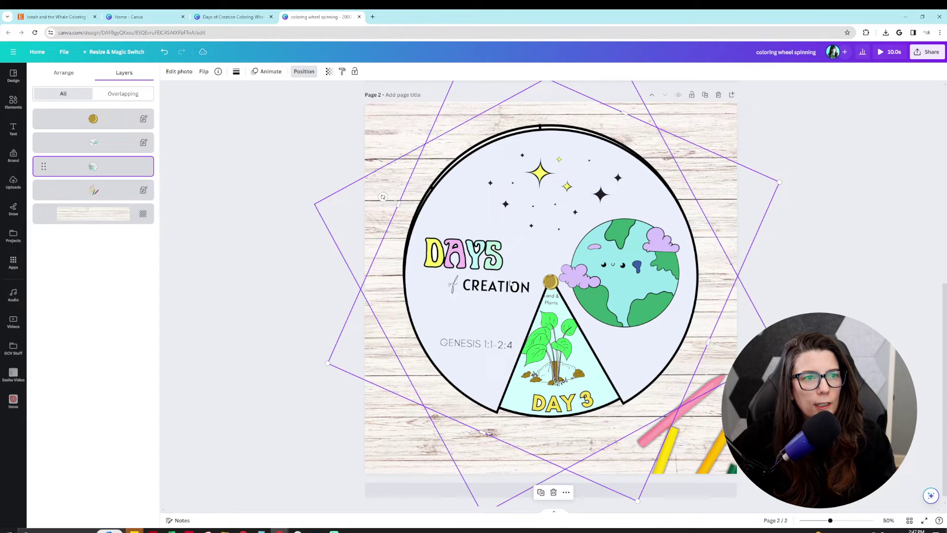
drag(595, 409, 597, 405)
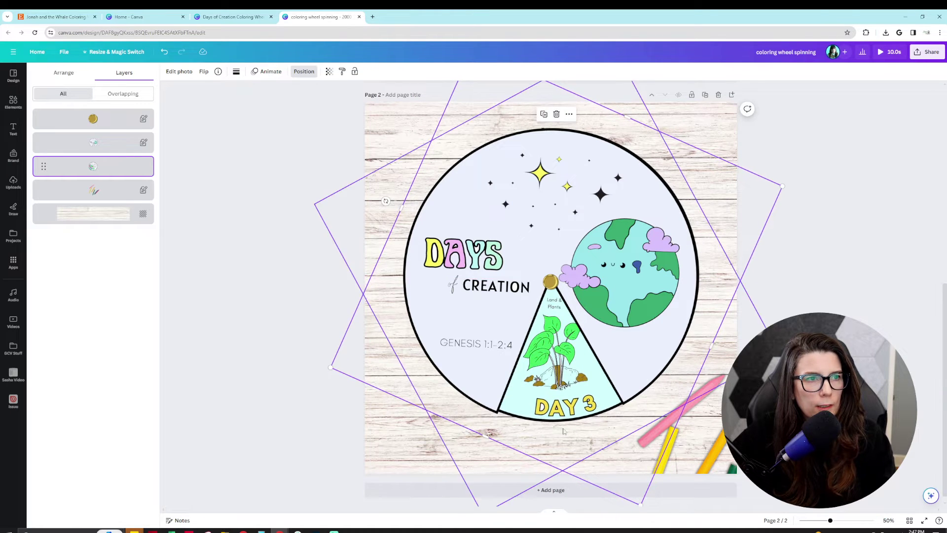
drag(386, 201, 561, 302)
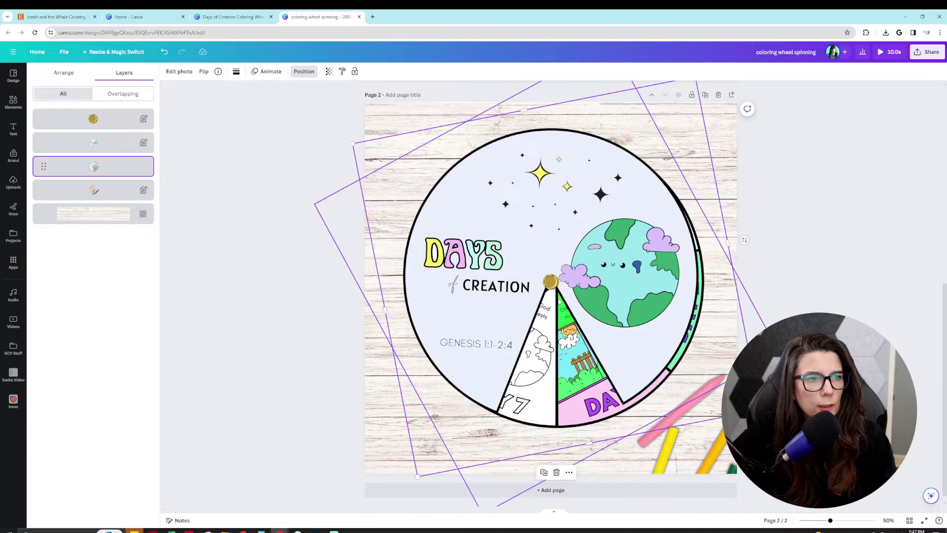
drag(696, 179, 687, 174)
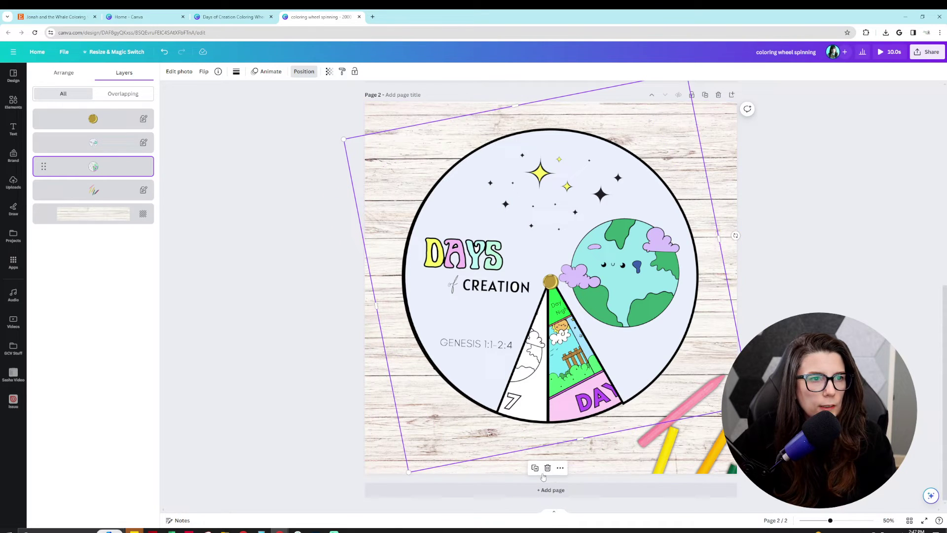
Resize and re-centre the wheel, then rotate it to 110° so DAY 3 shows.
drag(735, 236, 642, 386)
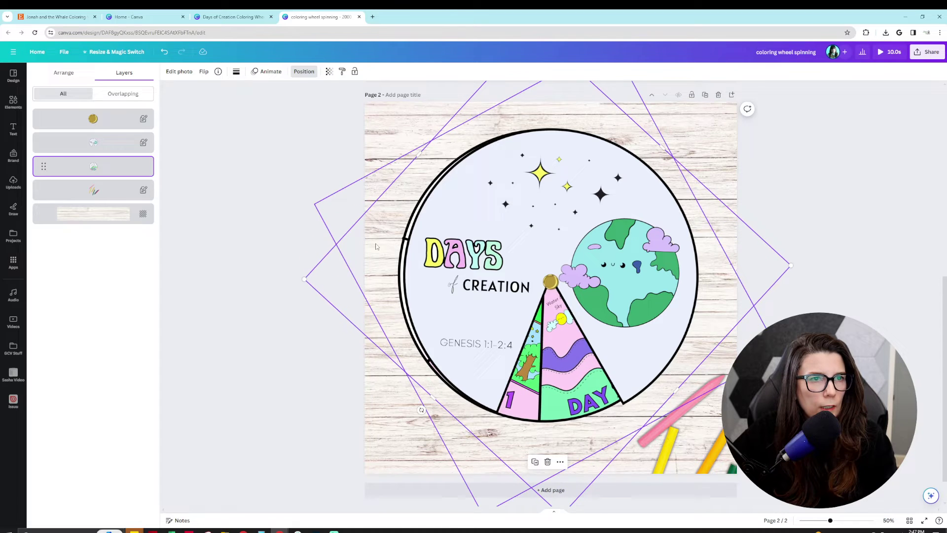
drag(304, 279, 311, 278)
mouse_move(733, 268)
mouse_down()
mouse_move(754, 270)
mouse_move(733, 269)
mouse_up()
drag(429, 412, 499, 410)
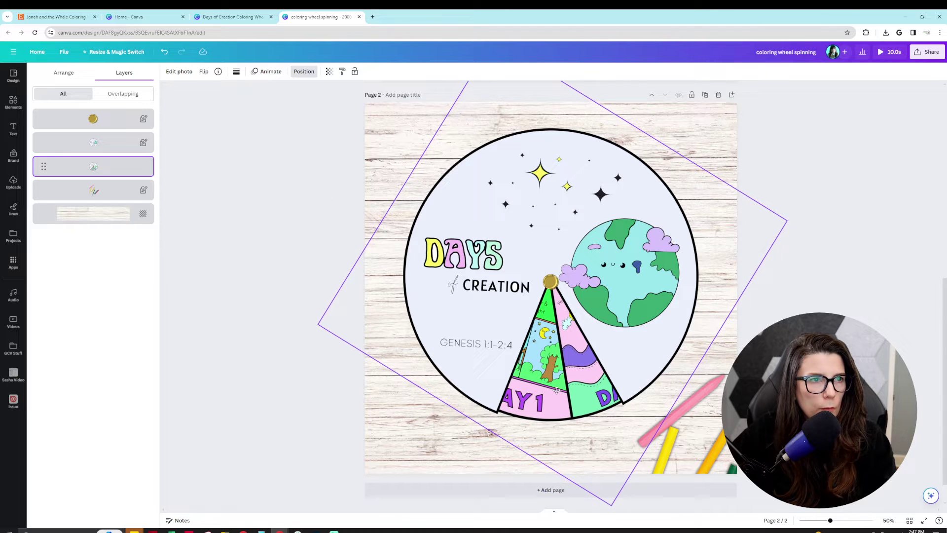
drag(455, 429, 334, 193)
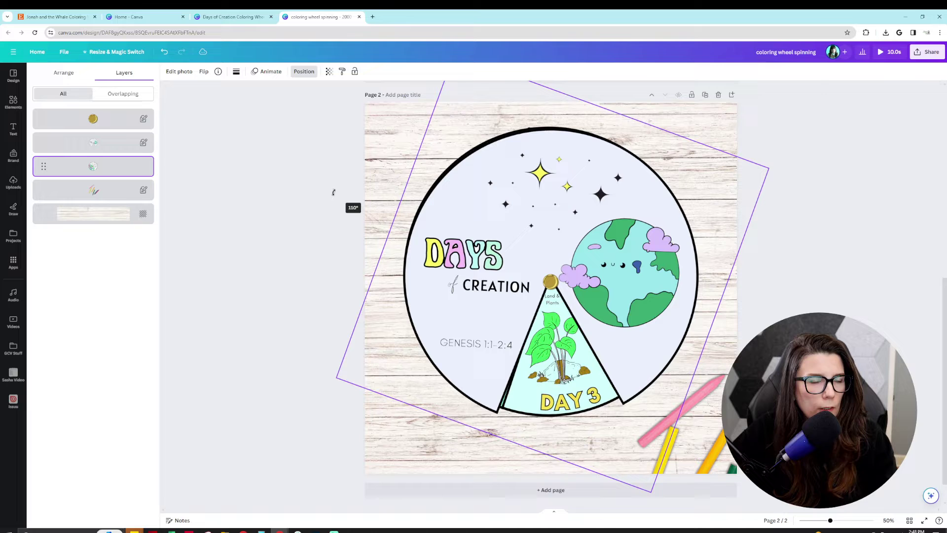
Raise the wheel above the cover in Layers and adjust its size and position.
drag(109, 167, 110, 143)
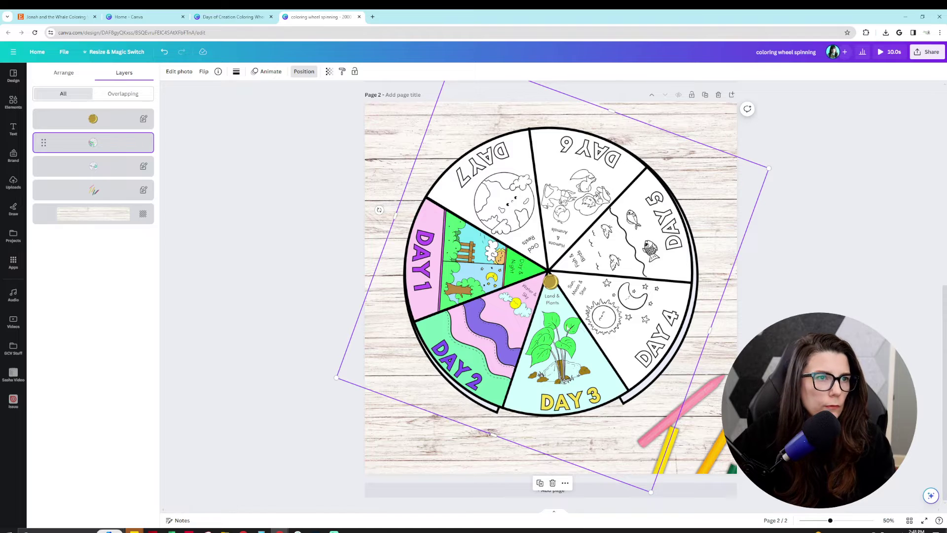
drag(611, 316, 611, 319)
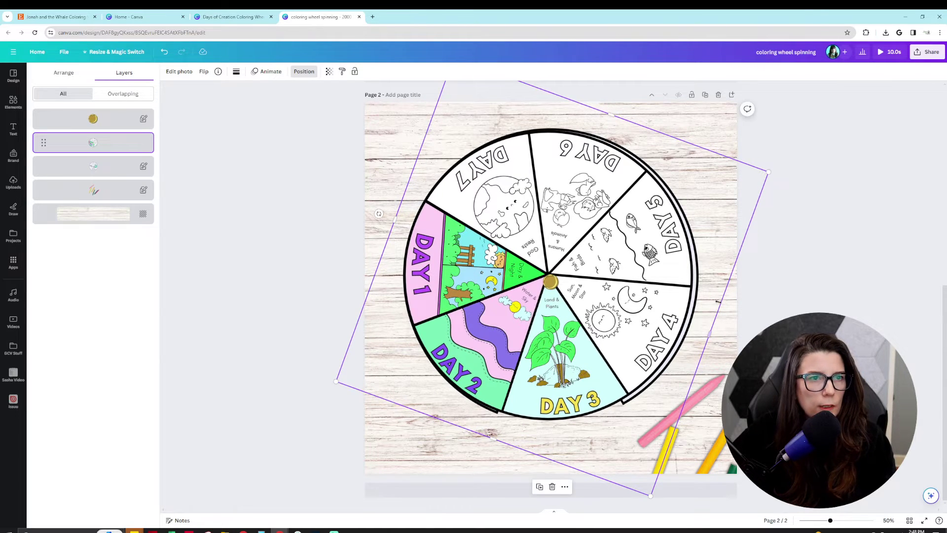
drag(769, 172, 780, 180)
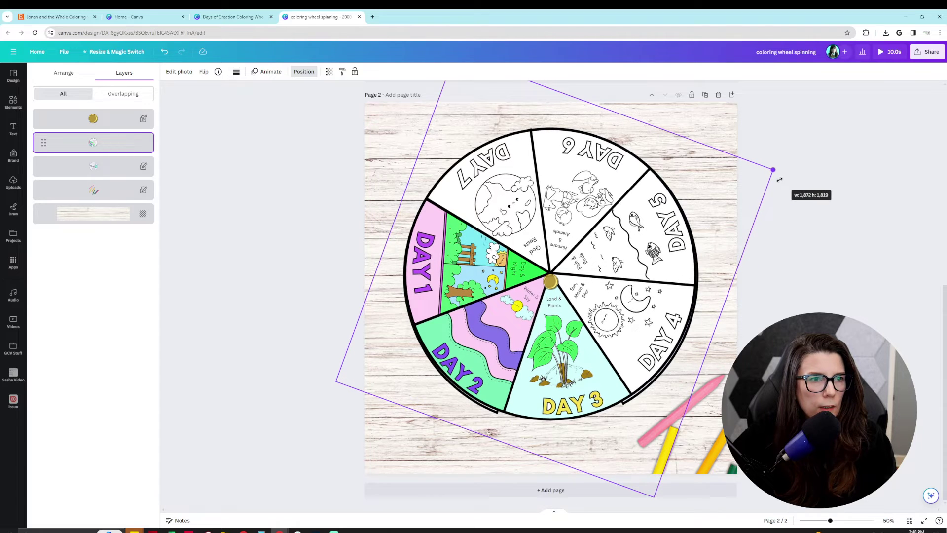
drag(560, 312, 560, 316)
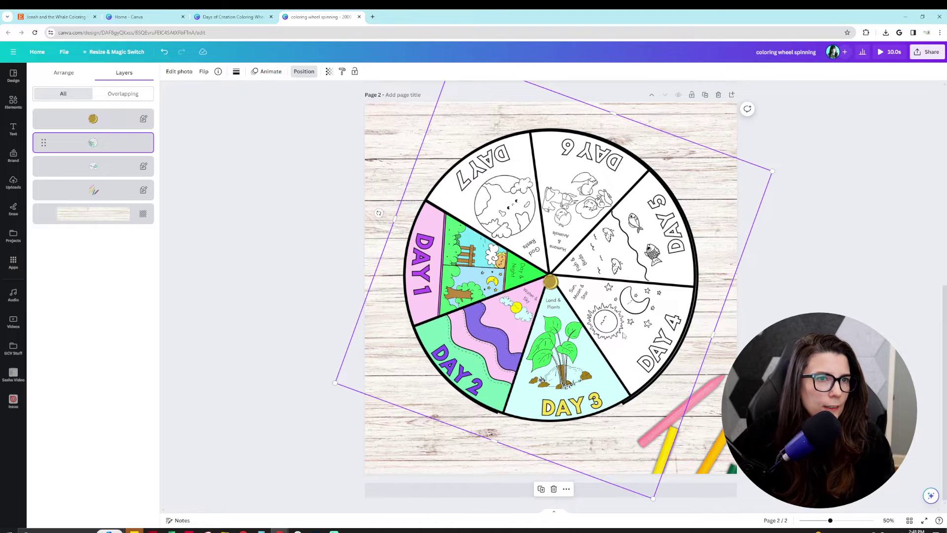
drag(624, 336, 631, 328)
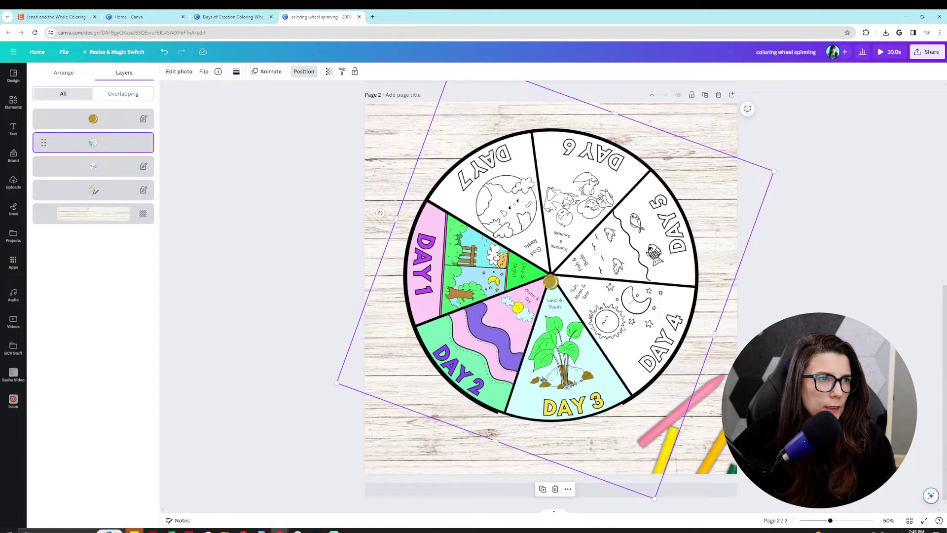
Put the wheel back beneath the cover, shrink and nudge it, and rotate until DAY 3 shows.
drag(122, 153, 121, 172)
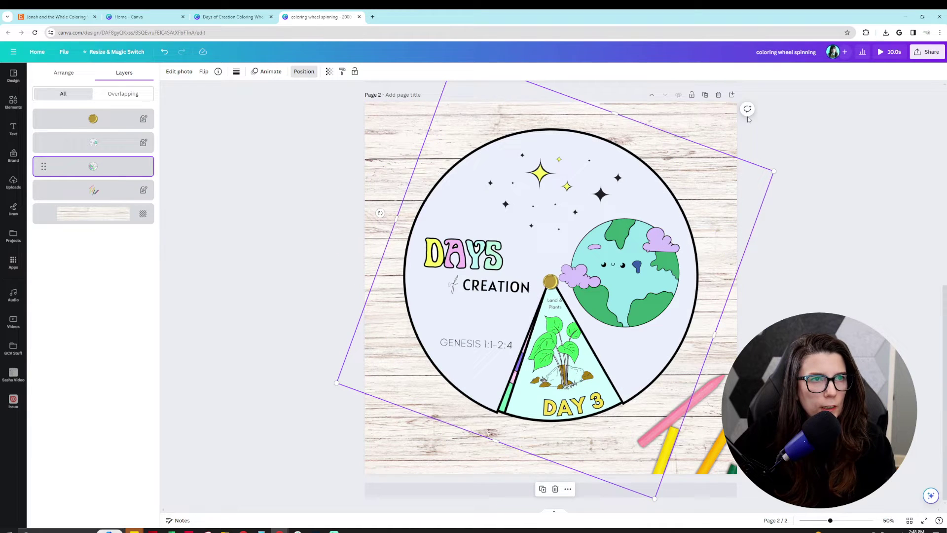
drag(386, 211, 517, 452)
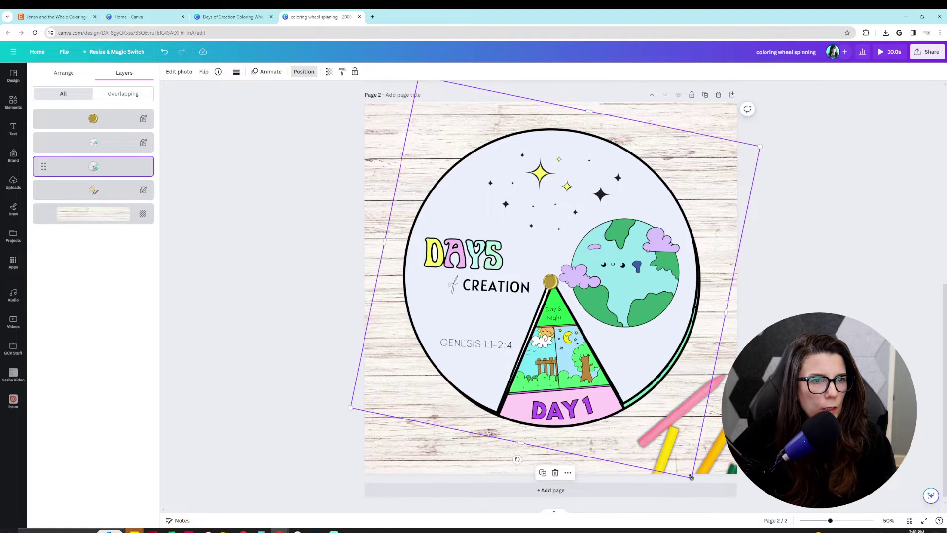
drag(692, 477, 688, 473)
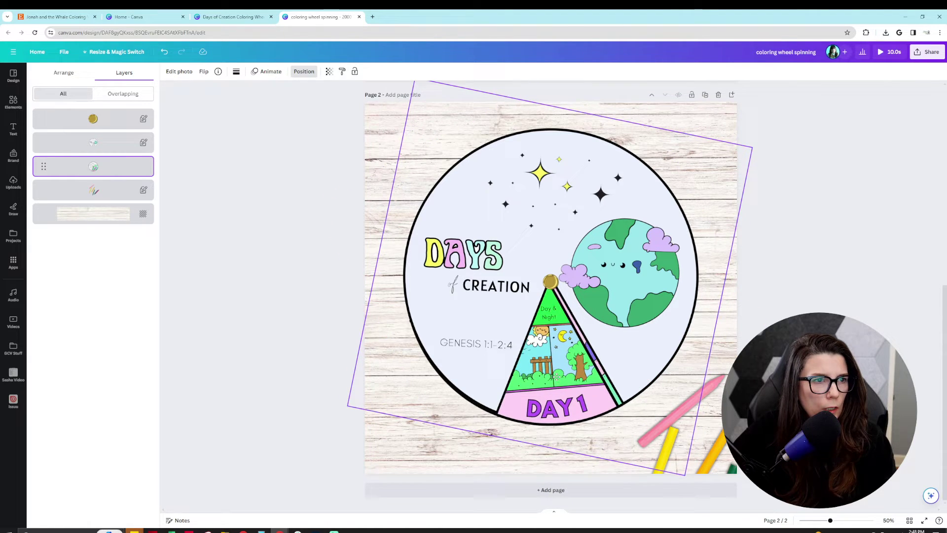
drag(560, 375, 558, 374)
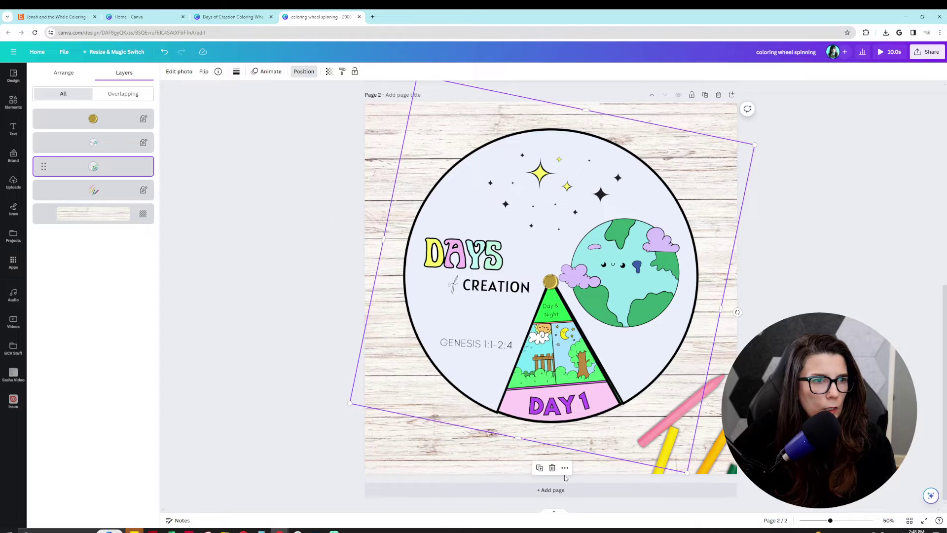
drag(738, 312, 498, 414)
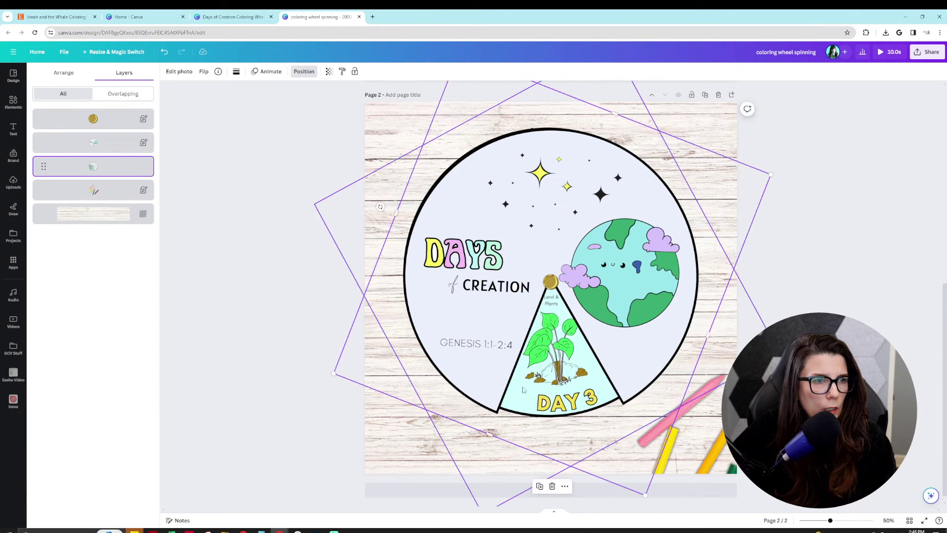
Raise the wheel above the cover, select it apart from the brad, then slightly enlarge and re-centre it.
drag(106, 171, 105, 144)
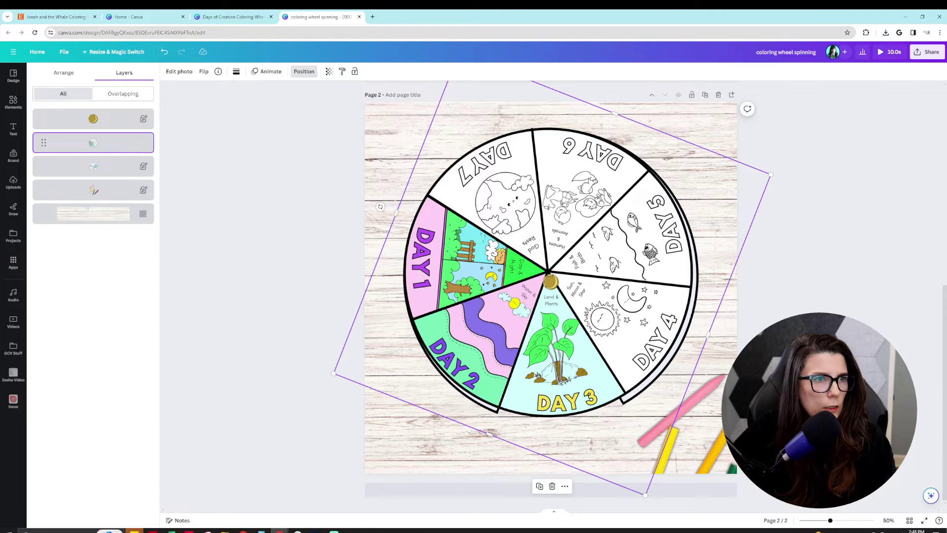
click(551, 283)
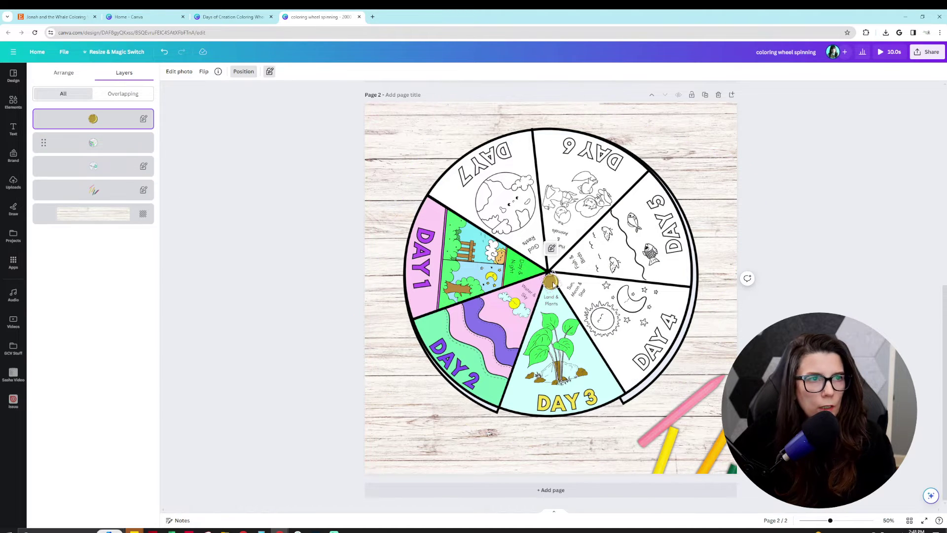
click(551, 284)
click(550, 284)
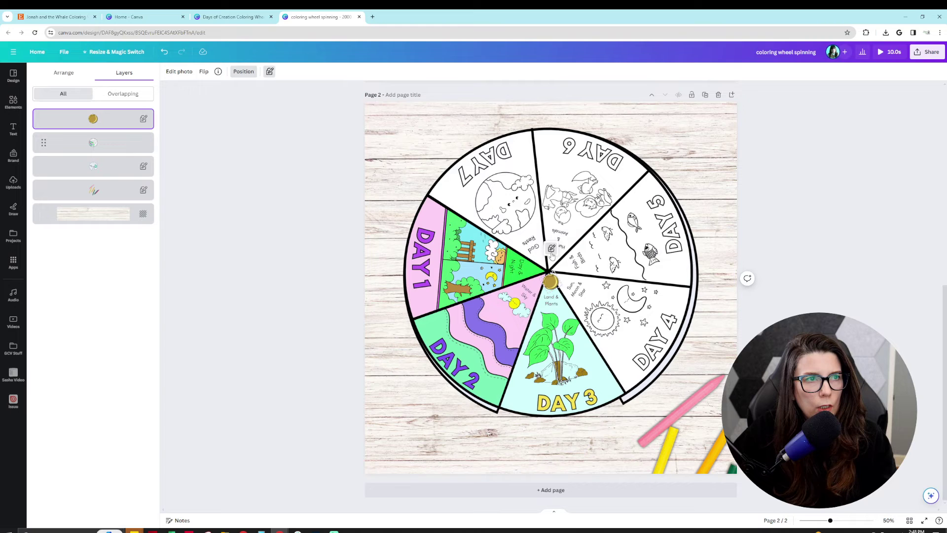
click(554, 263)
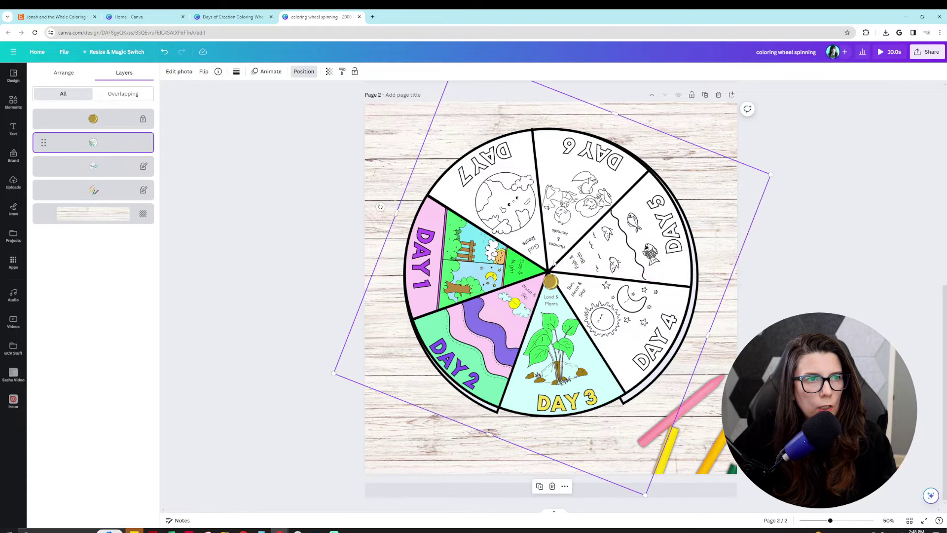
click(551, 283)
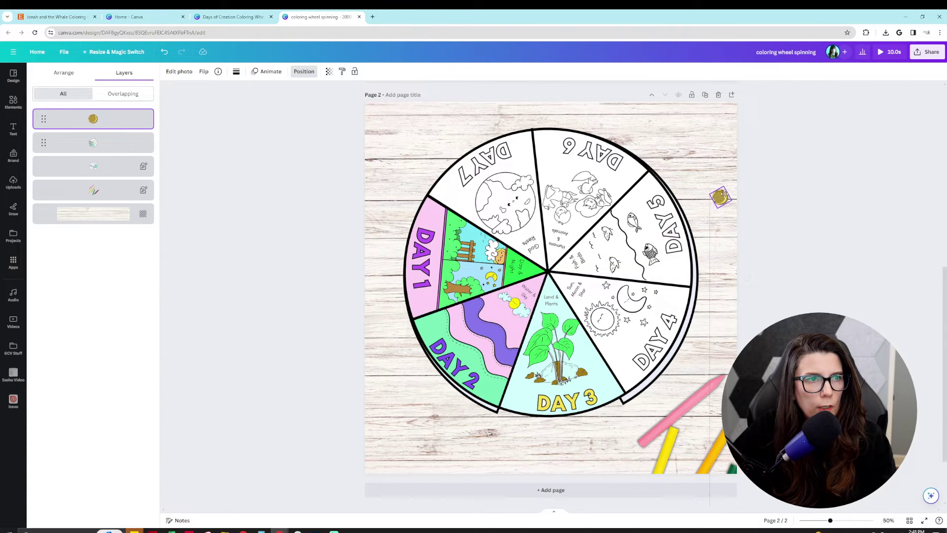
click(551, 312)
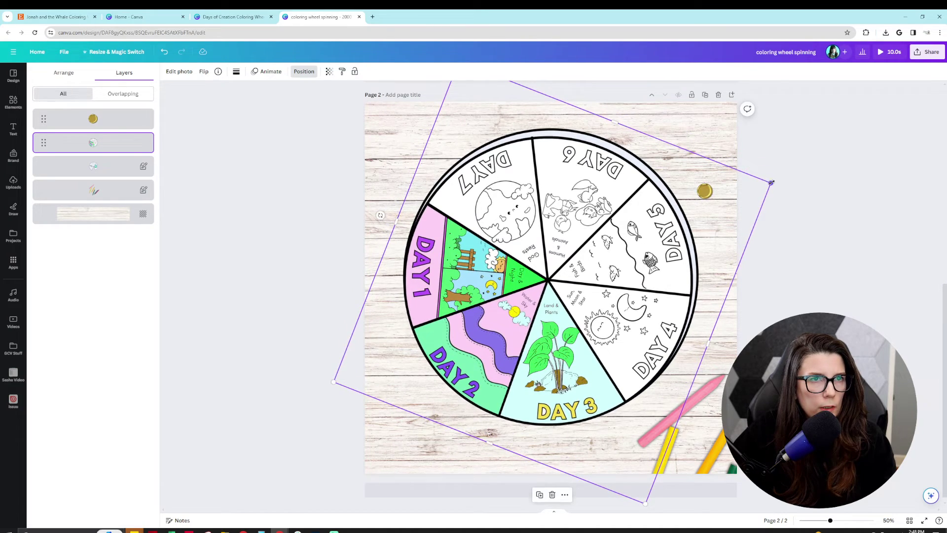
drag(772, 183, 783, 174)
drag(617, 227, 614, 226)
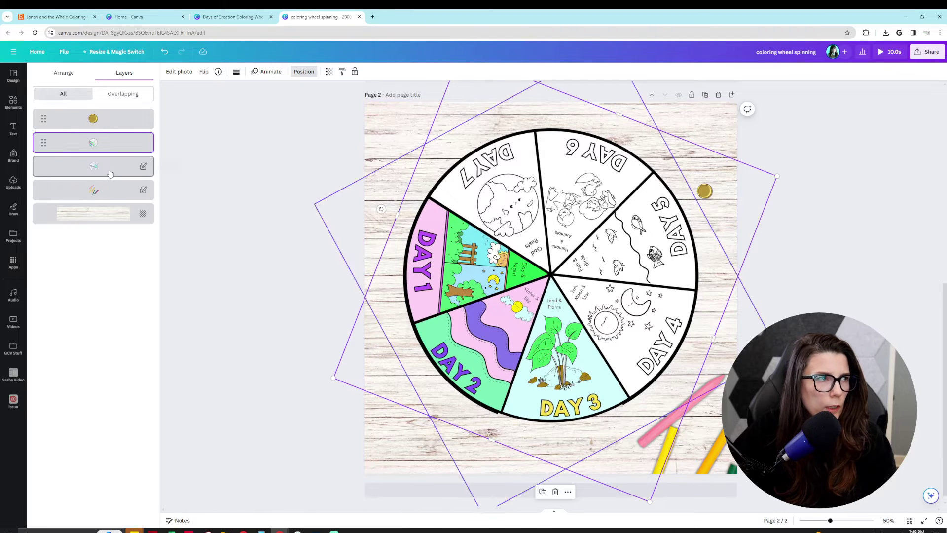
Put the wheel back beneath the cover and move the gold brad to the wheel's centre.
drag(107, 153, 106, 170)
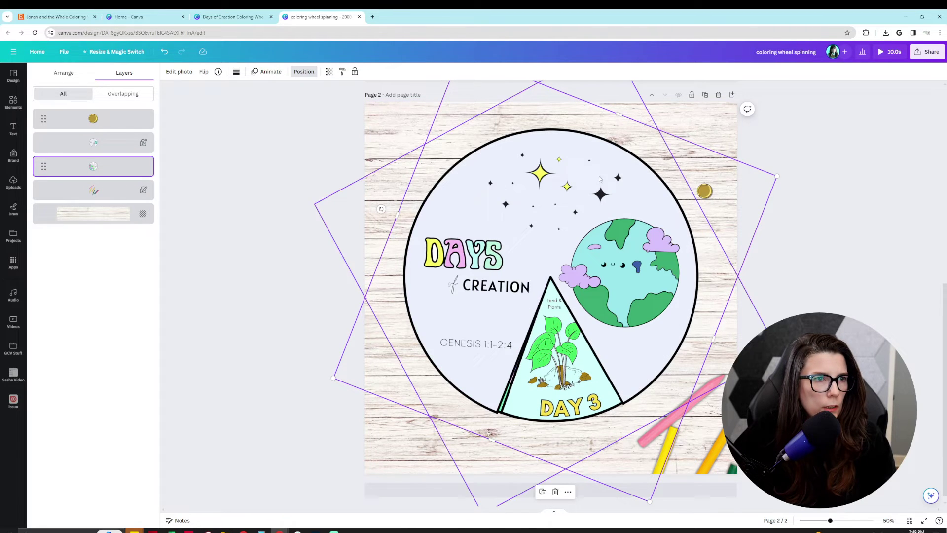
click(705, 191)
drag(541, 271, 549, 276)
Lock the brad's position and select the wheel layer under the top cover.
right_click(549, 276)
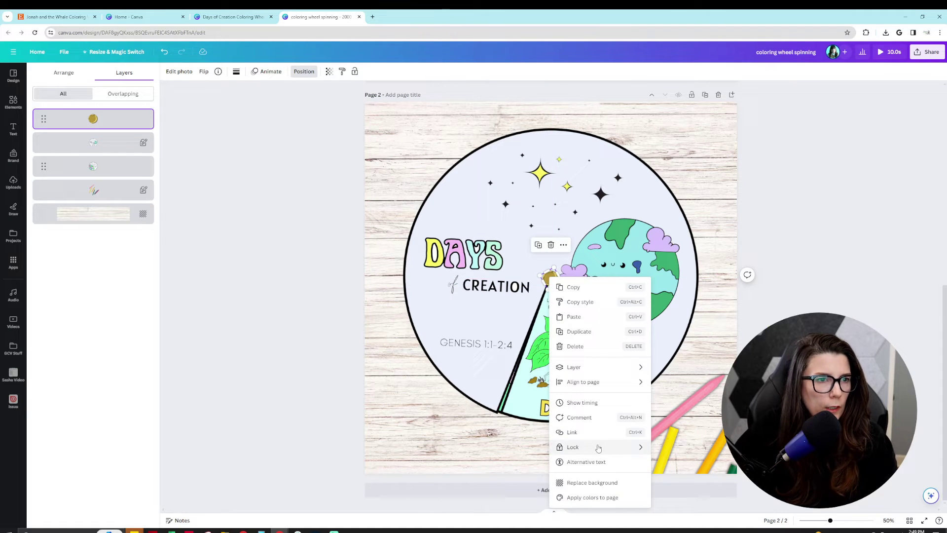
mouse_move(598, 448)
click(711, 463)
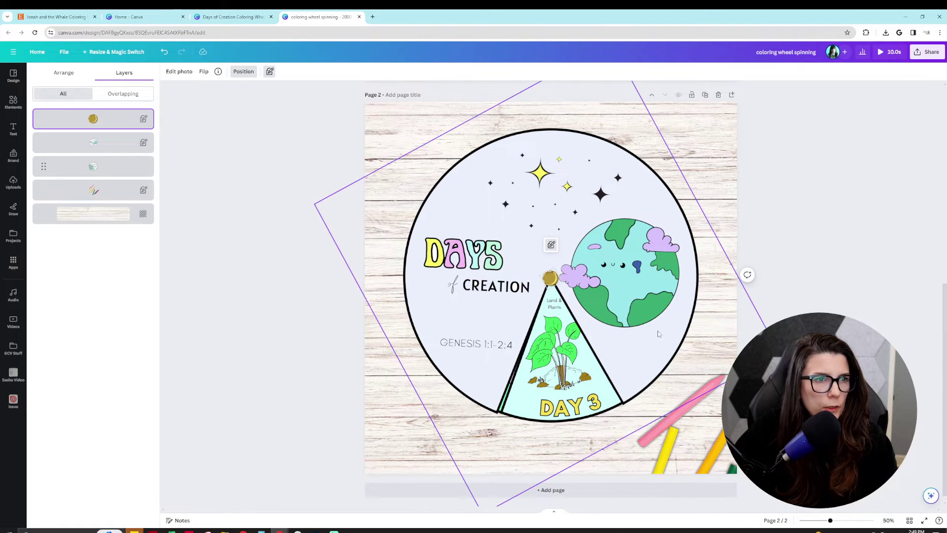
click(727, 304)
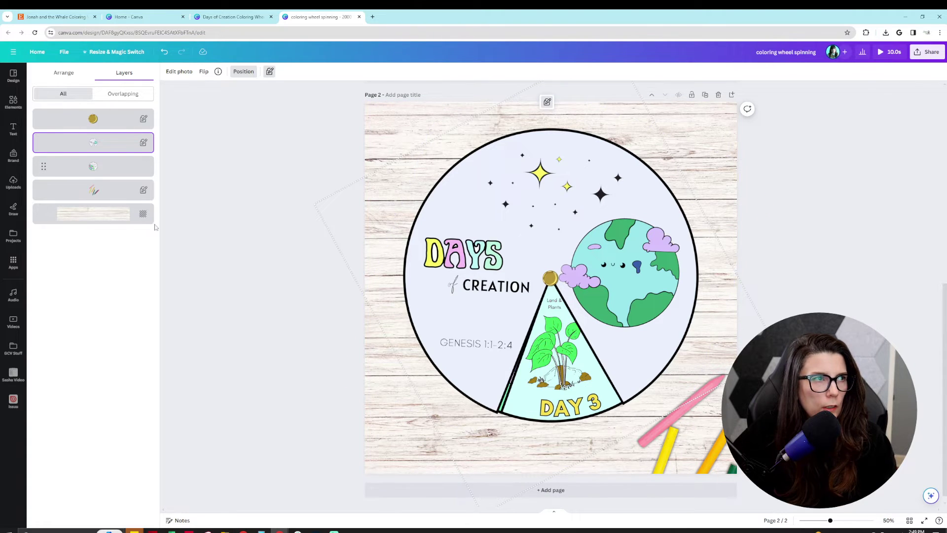
click(89, 168)
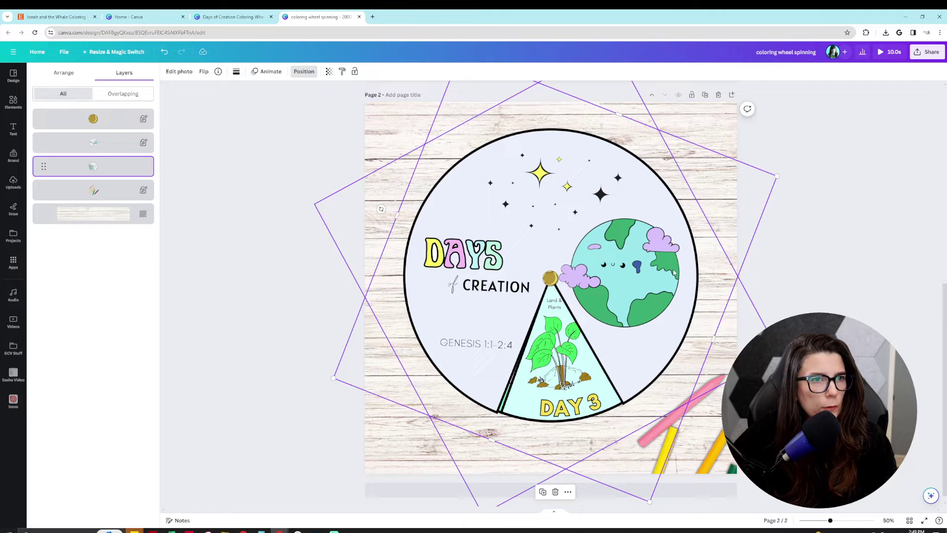
Rotate the wheel so Day 1 lines up in the window, then on to Day 2.
drag(382, 209, 525, 344)
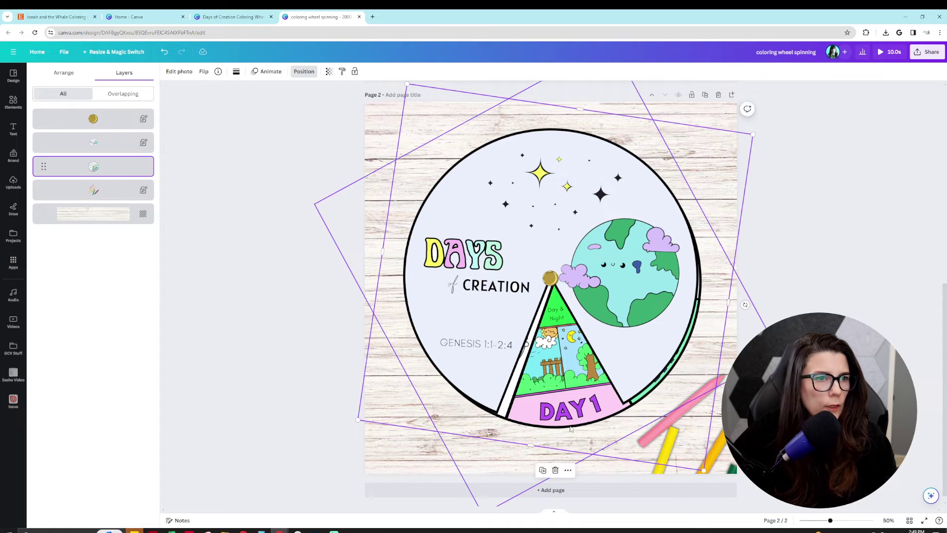
drag(571, 429, 548, 390)
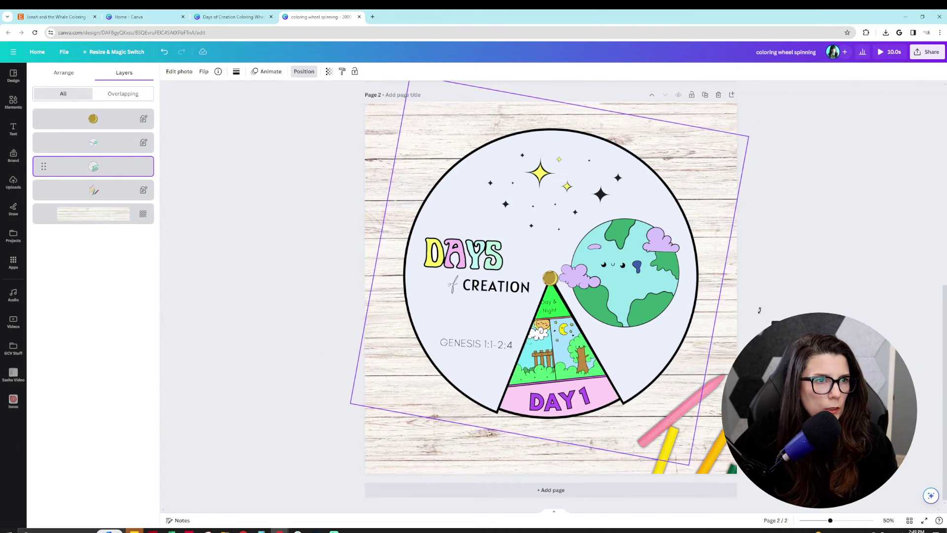
drag(737, 298, 530, 469)
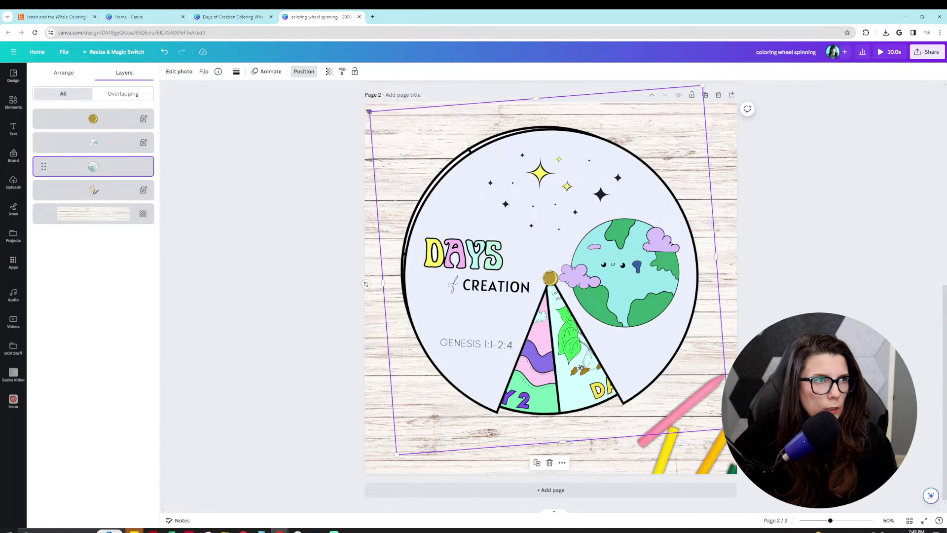
drag(369, 111, 385, 126)
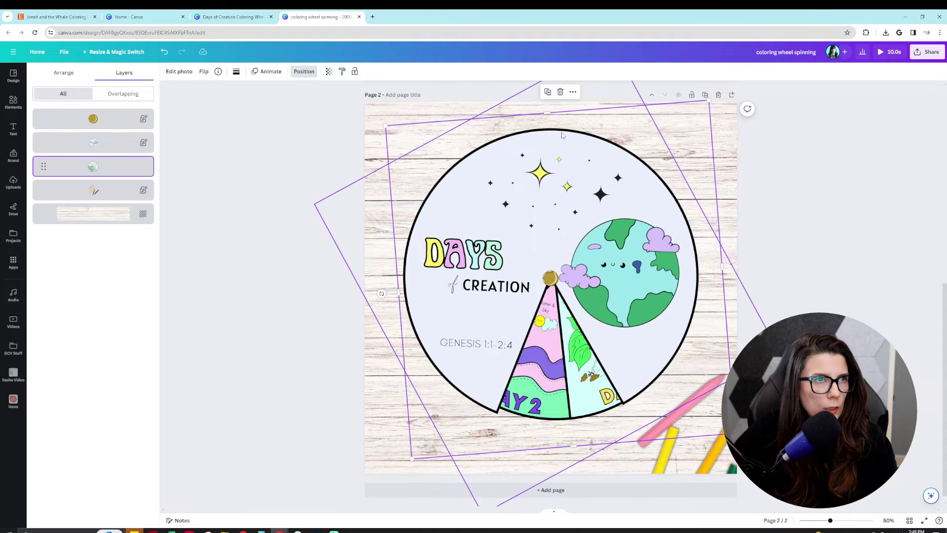
Fine-tune the wheel's angle, enlarge it slightly, and leave Day 3 showing in the window.
drag(383, 294, 537, 340)
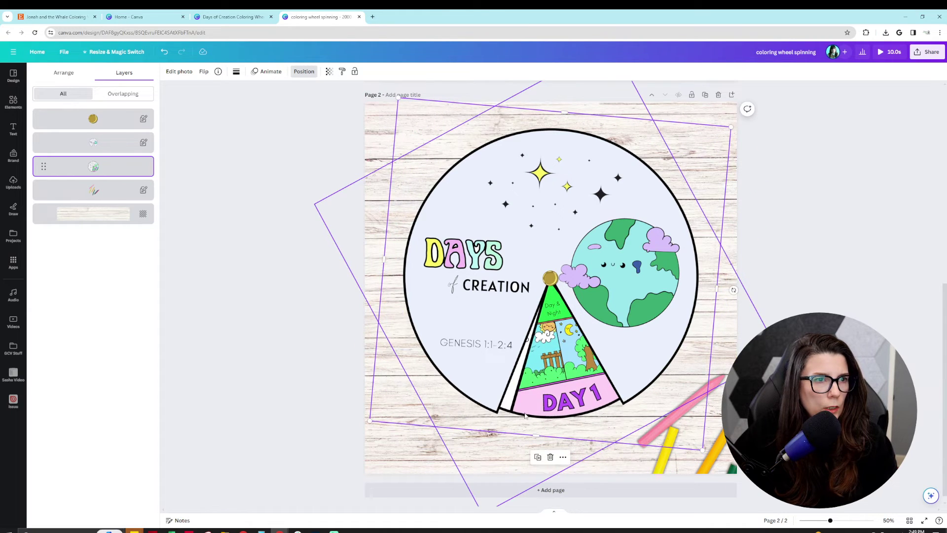
drag(737, 291, 490, 433)
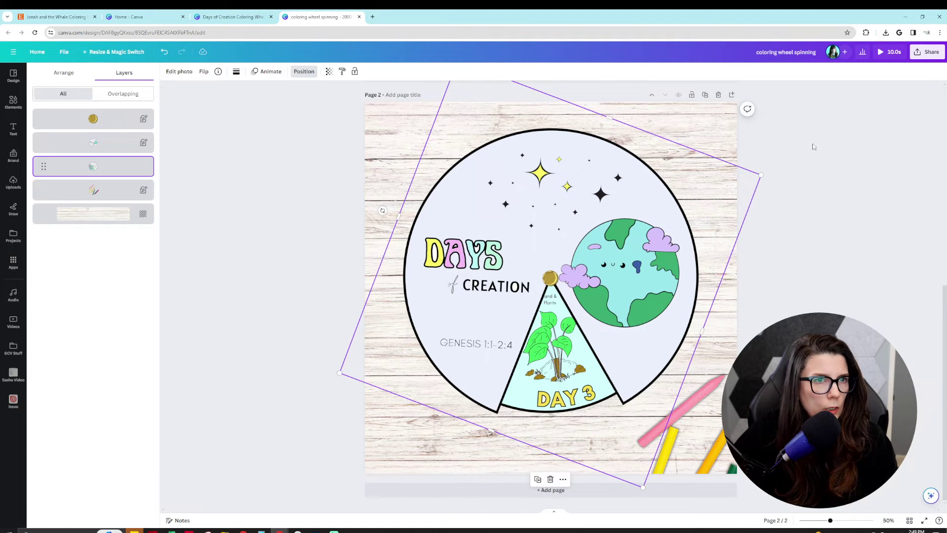
mouse_move(766, 174)
mouse_down()
mouse_move(776, 169)
mouse_move(765, 174)
mouse_up()
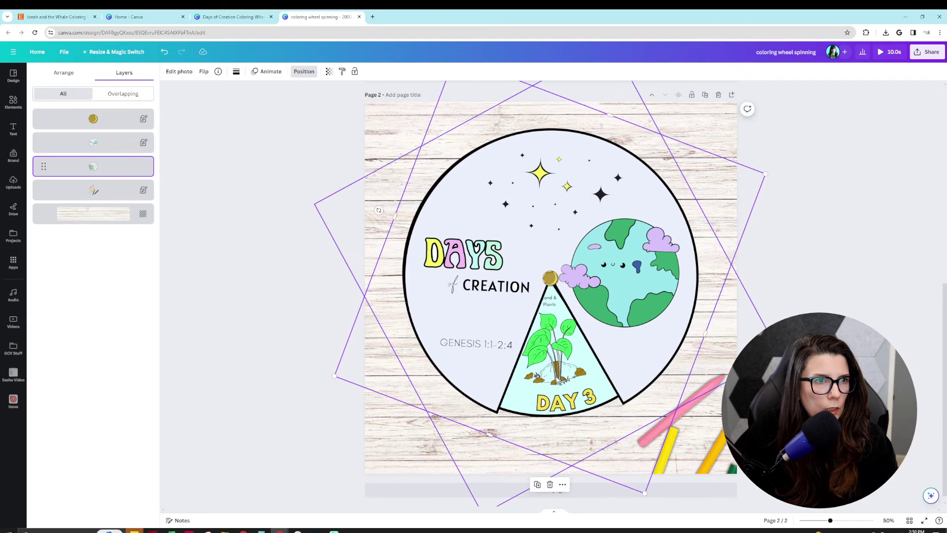
drag(378, 209, 312, 169)
key(Escape)
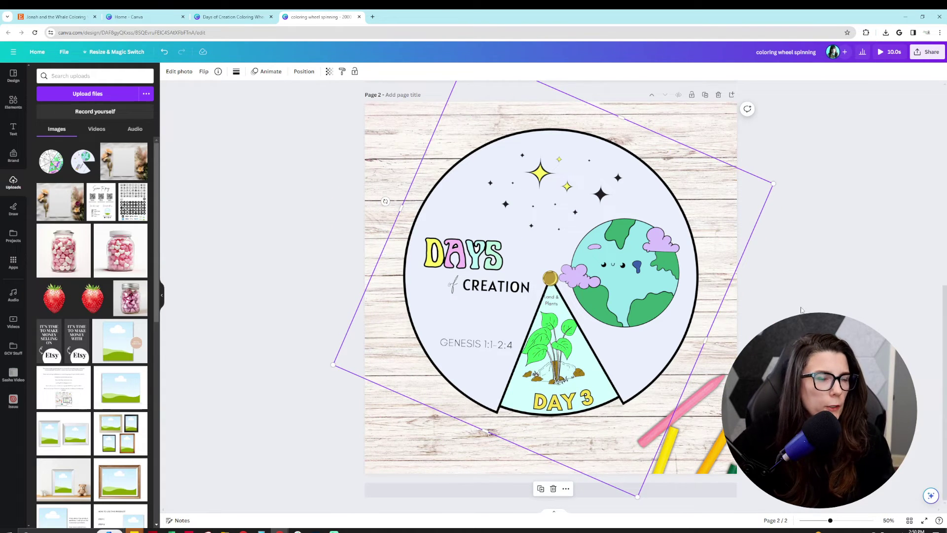
click(267, 71)
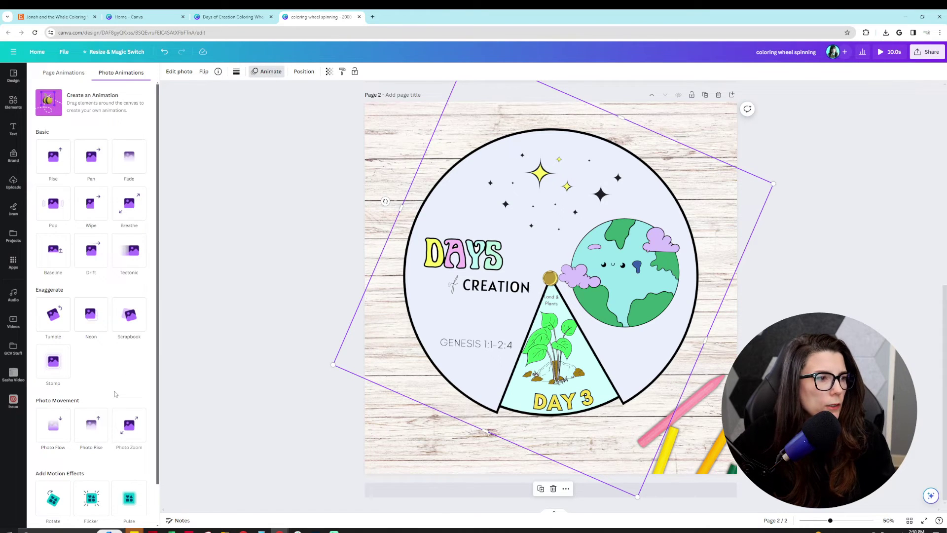
scroll(93, 475, down, 1)
scroll(93, 474, down, 1)
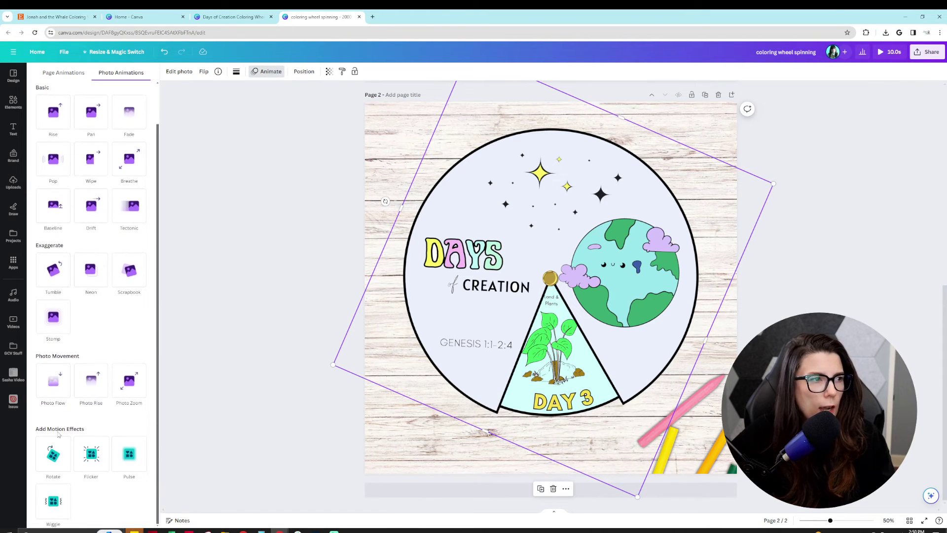
click(62, 472)
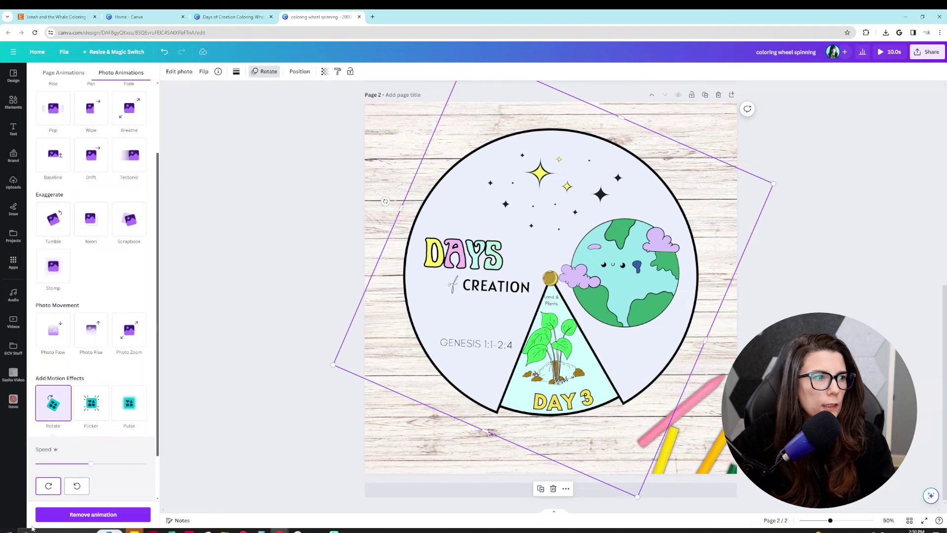
click(90, 514)
click(14, 181)
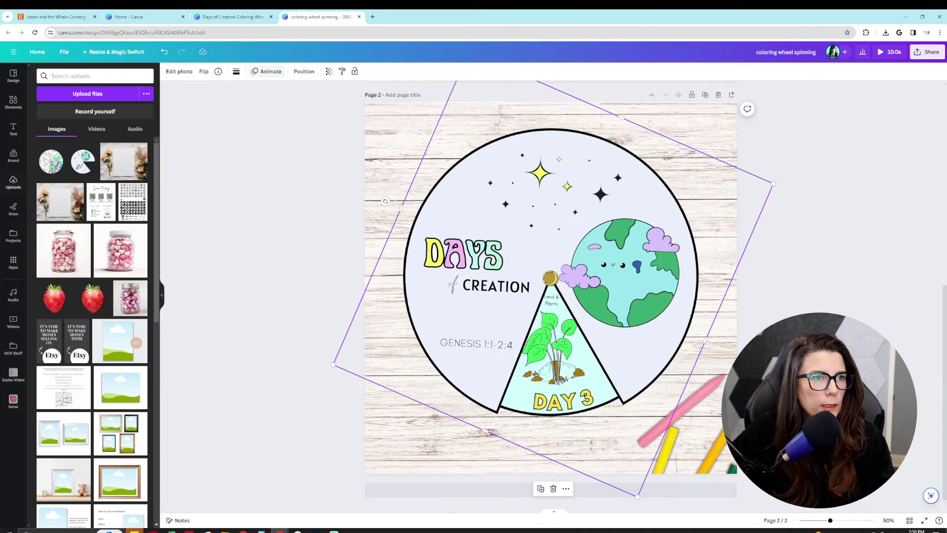
click(508, 127)
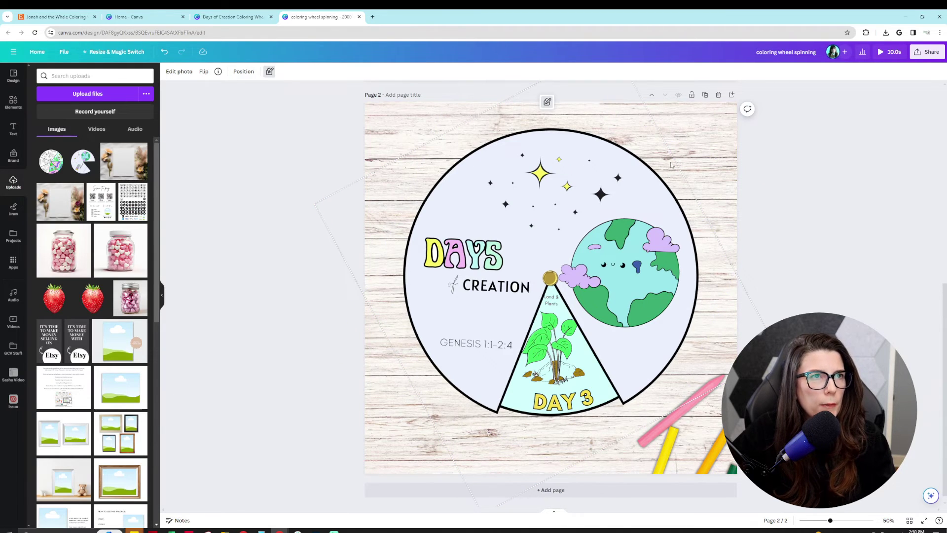
Select the wheel layer and rotate it until Day 1 faces down.
click(242, 73)
click(92, 167)
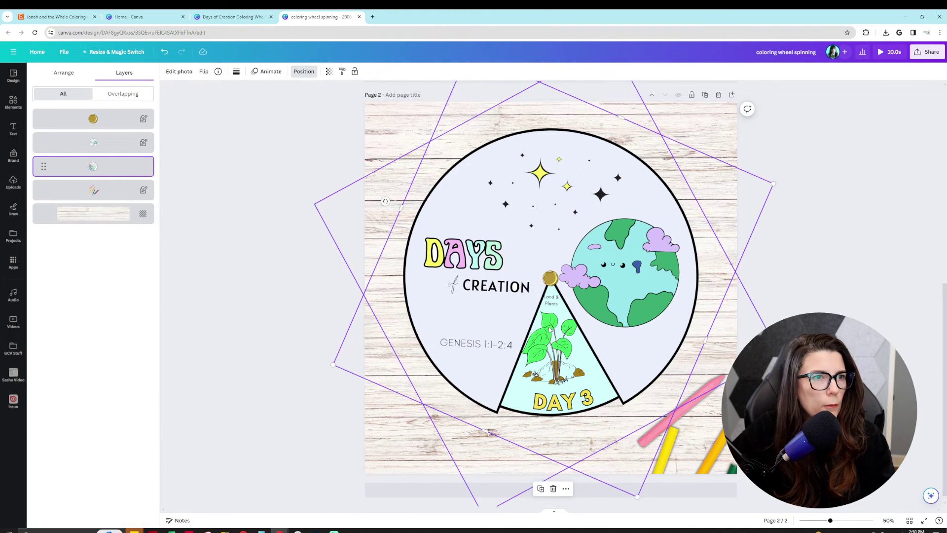
drag(385, 201, 381, 261)
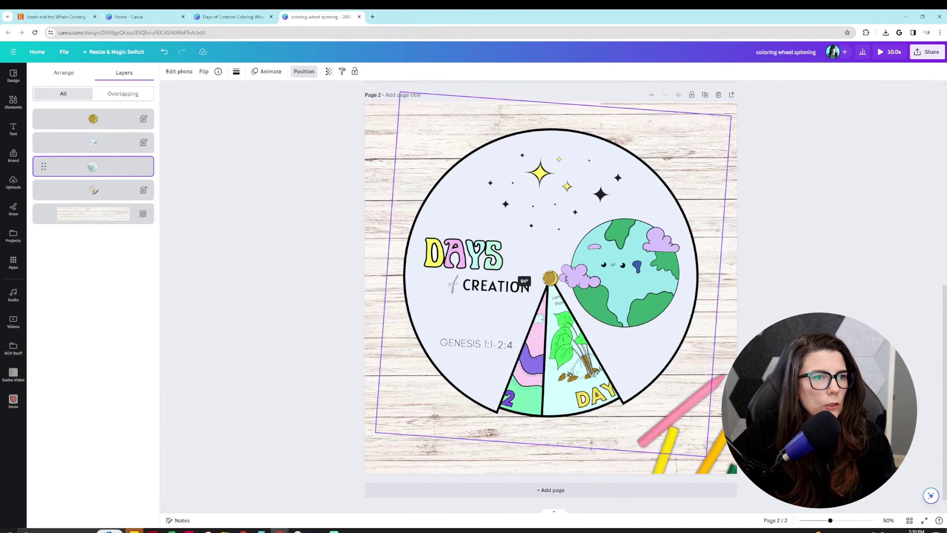
drag(504, 266, 546, 294)
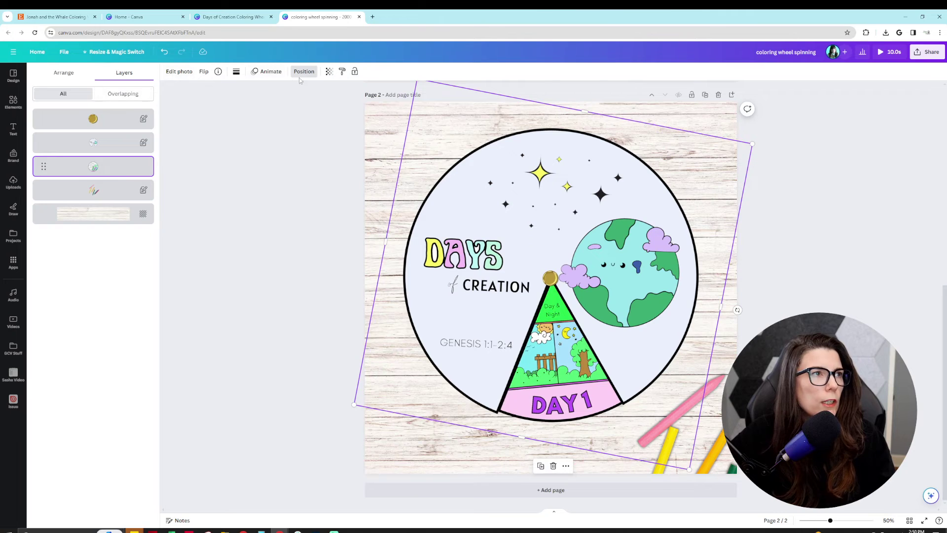
Give the wheel the Rotate animation and delete the old first page.
click(267, 71)
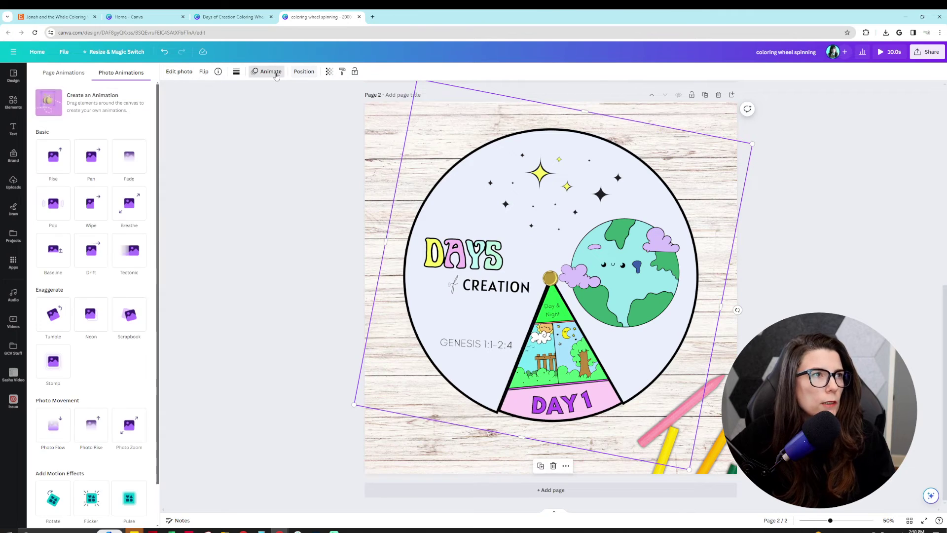
click(61, 502)
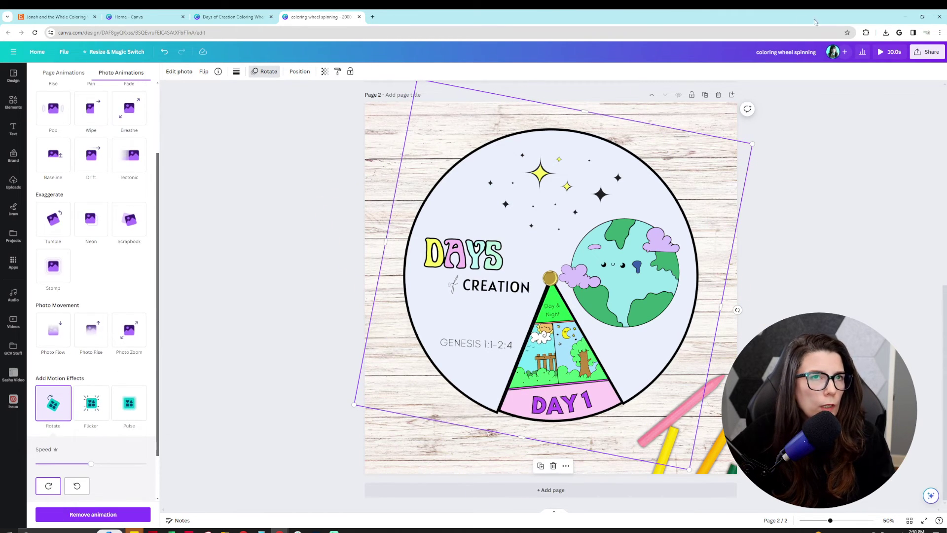
scroll(825, 208, up, 8)
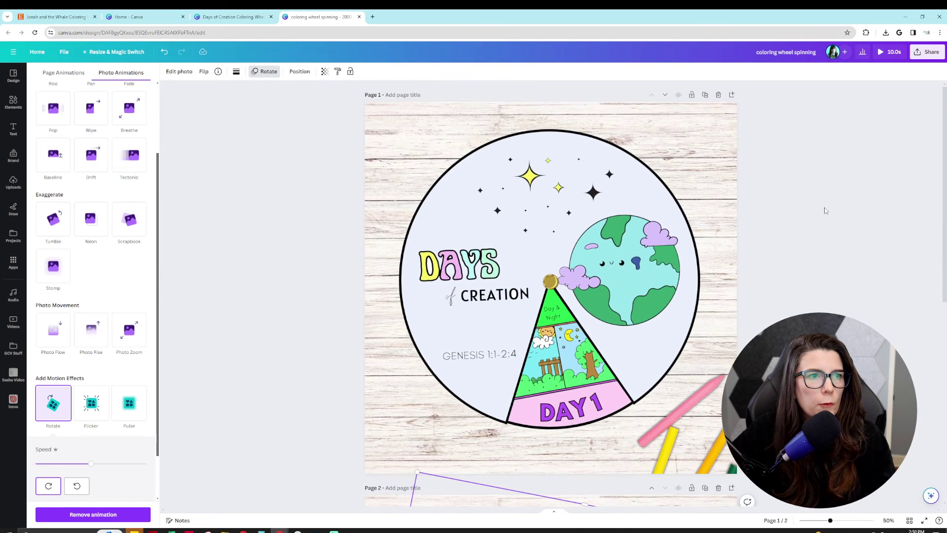
click(718, 94)
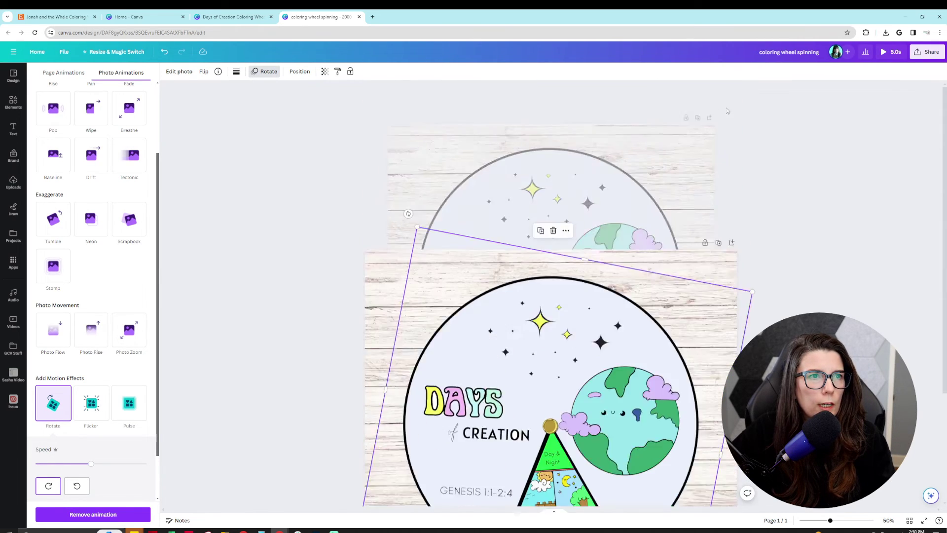
Preview the spinning wheel full screen, then download the design as an MP4 video.
click(895, 52)
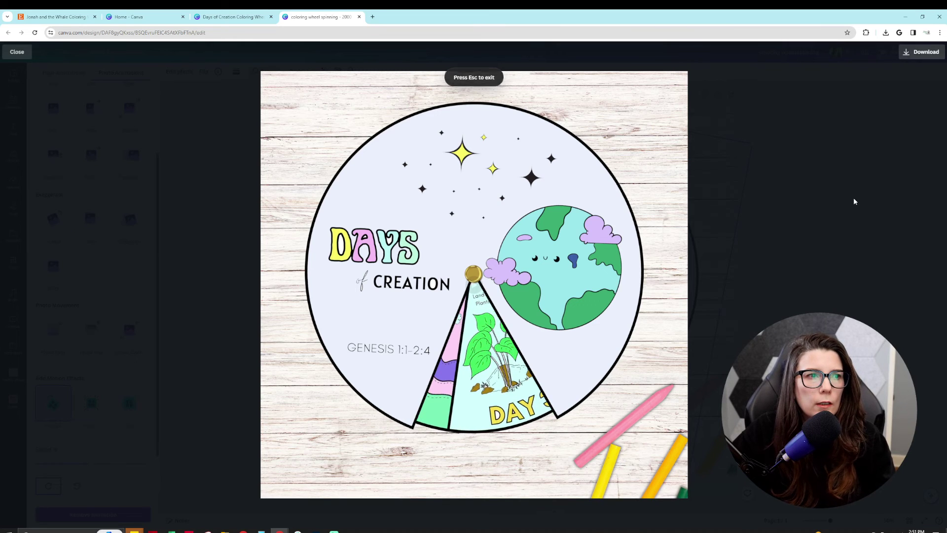
click(17, 53)
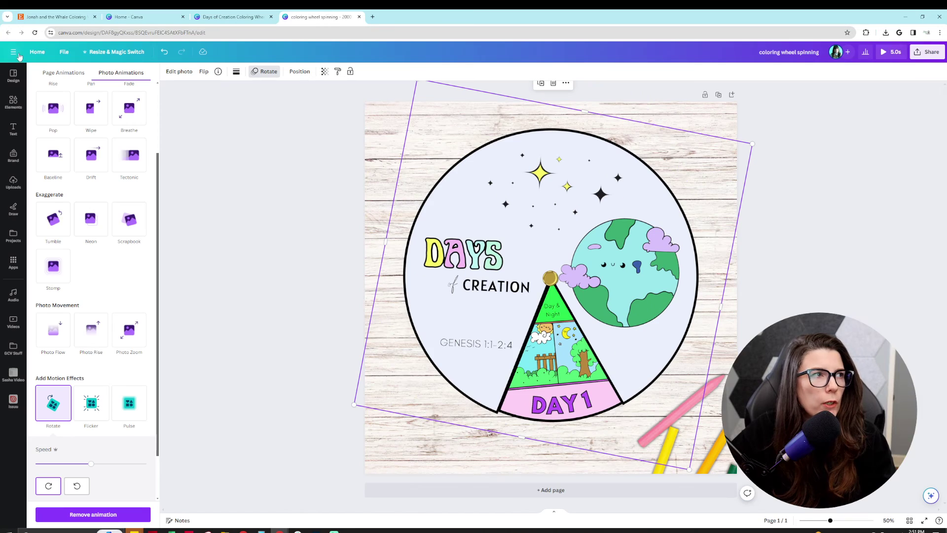
click(931, 53)
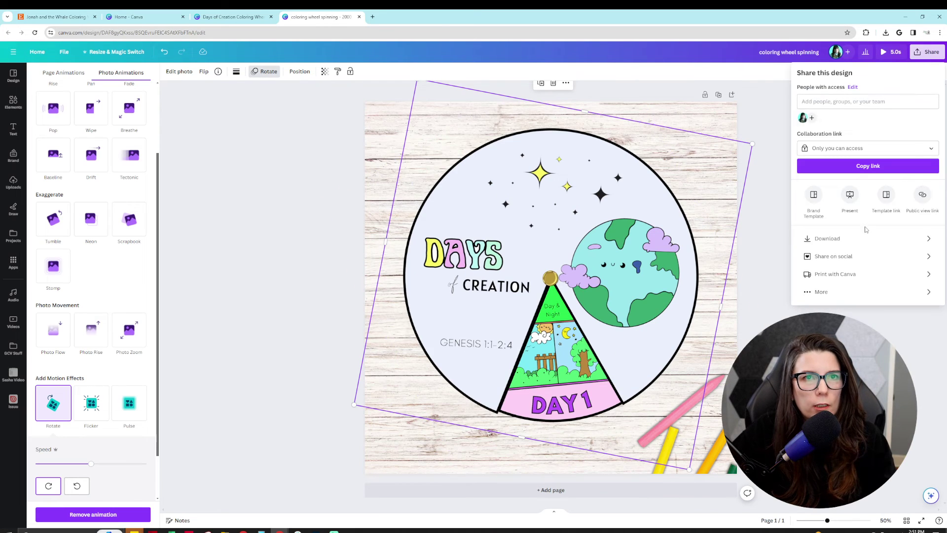
click(856, 240)
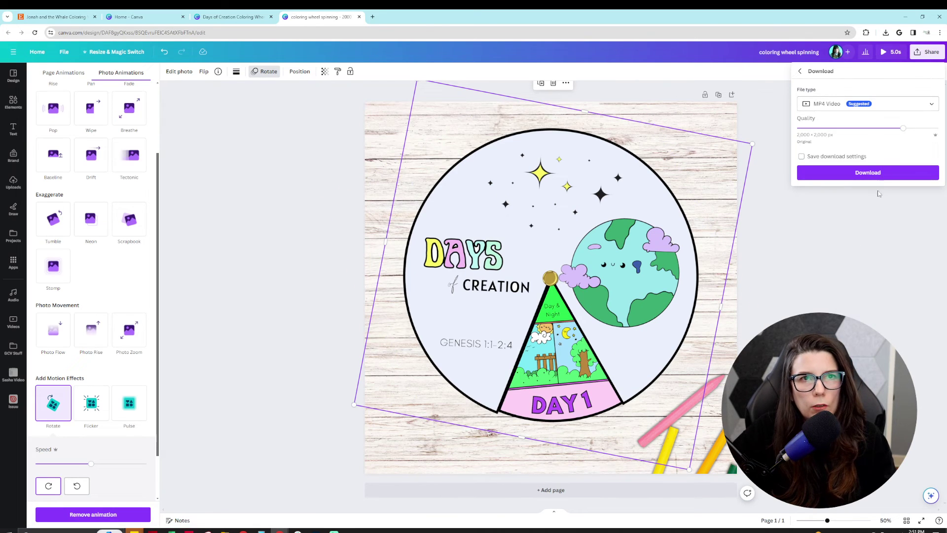
click(868, 173)
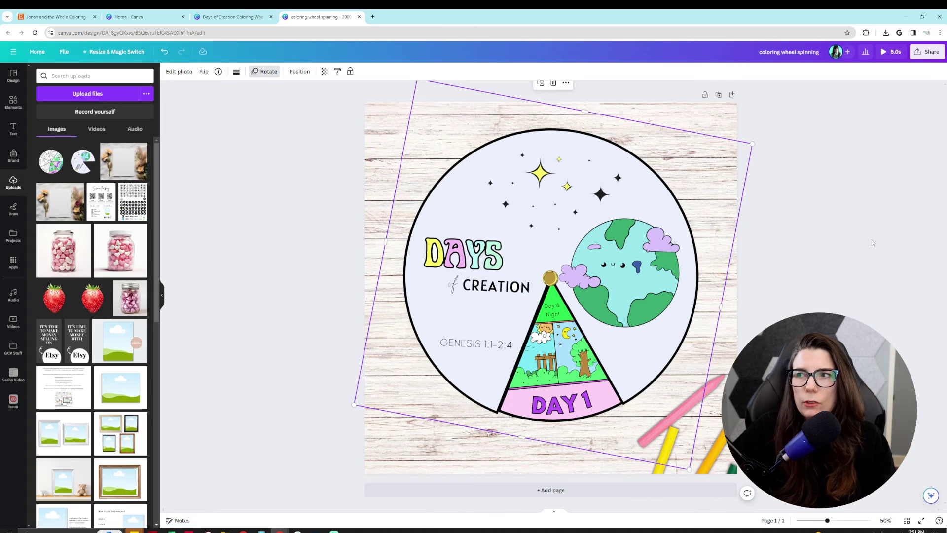